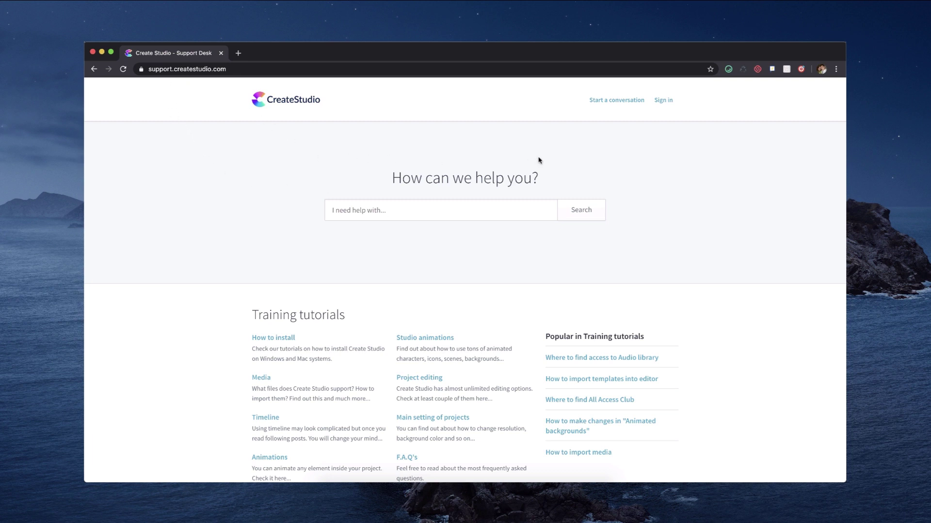
# Search the CreateStudio Support Desk help articles for 'Import media'
pyautogui.scroll(-3, 422, 358)
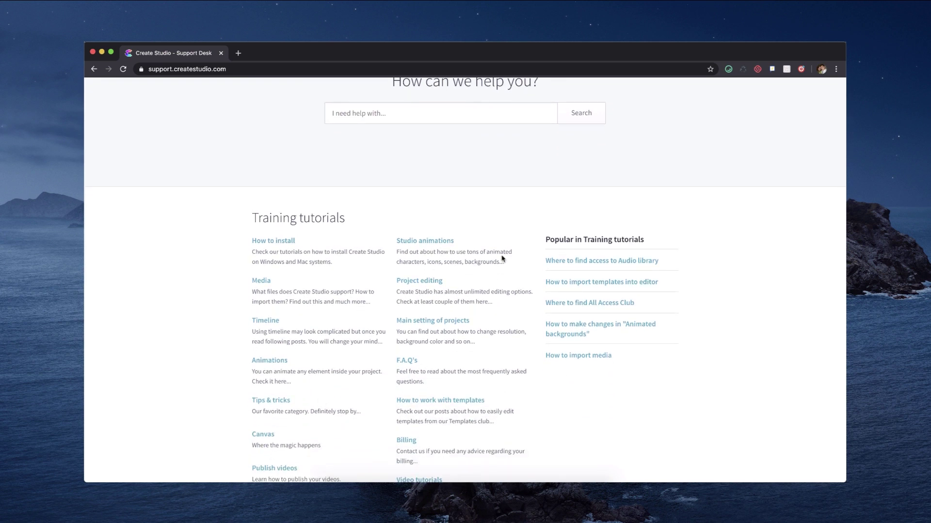
pyautogui.scroll(-3, 488, 364)
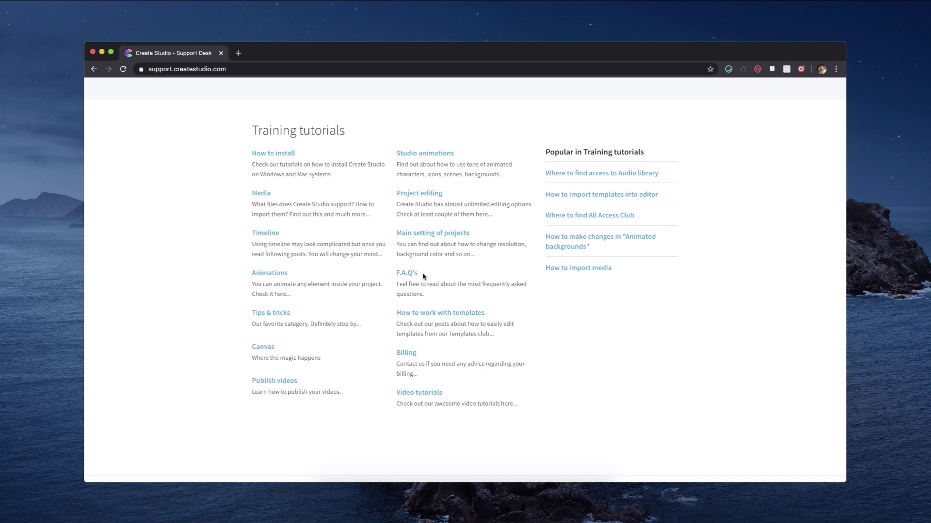
pyautogui.scroll(5, 422, 276)
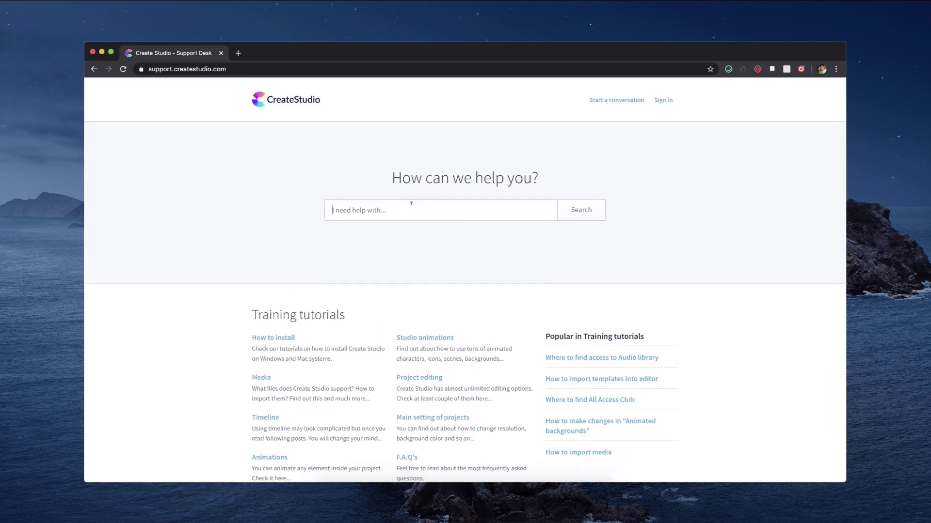
pyautogui.click(411, 204)
pyautogui.write('Import media')
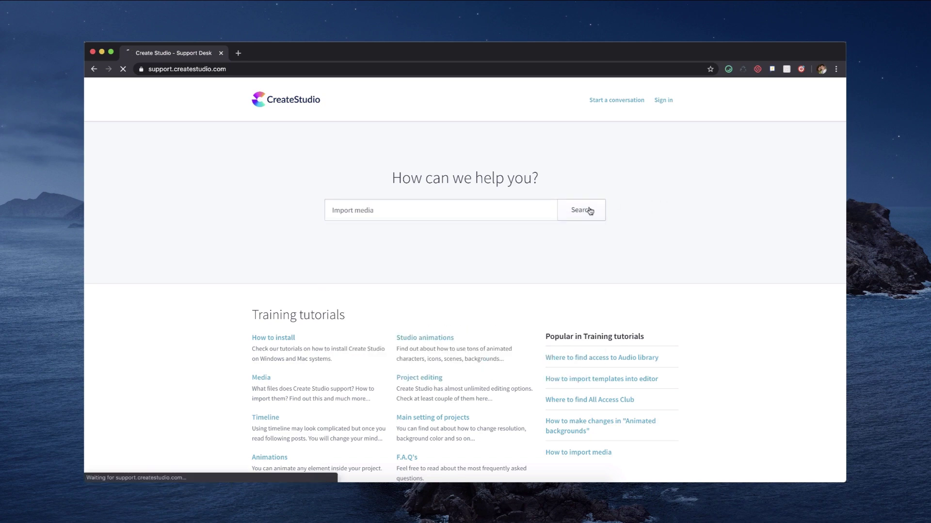
pyautogui.click(587, 210)
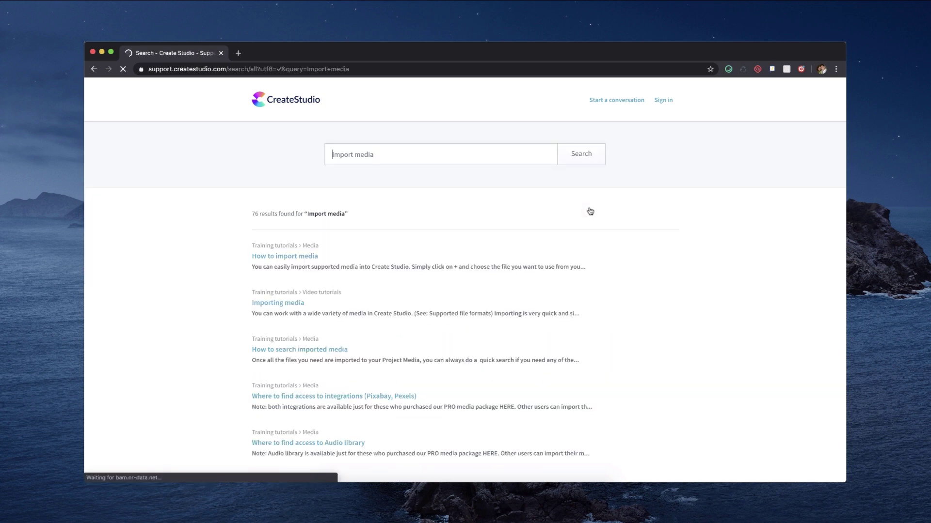
# Browse the 76 results and open the 'How to create a new folder' article
pyautogui.scroll(-5, 267, 261)
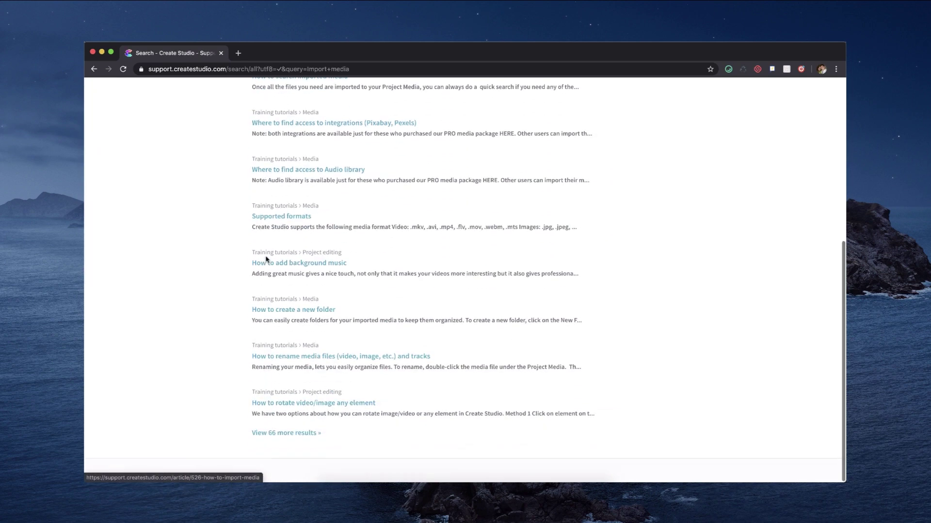
pyautogui.scroll(2, 267, 260)
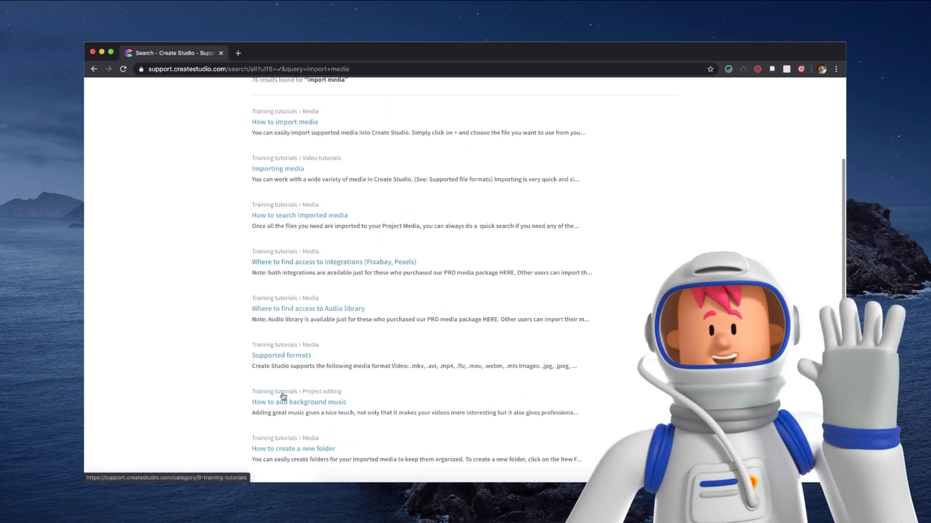
pyautogui.scroll(1, 284, 336)
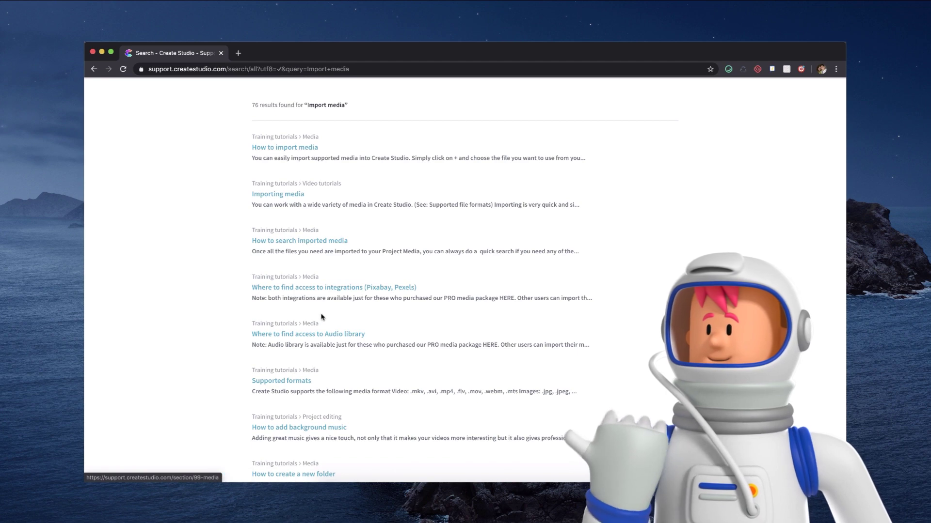
pyautogui.scroll(-2, 311, 320)
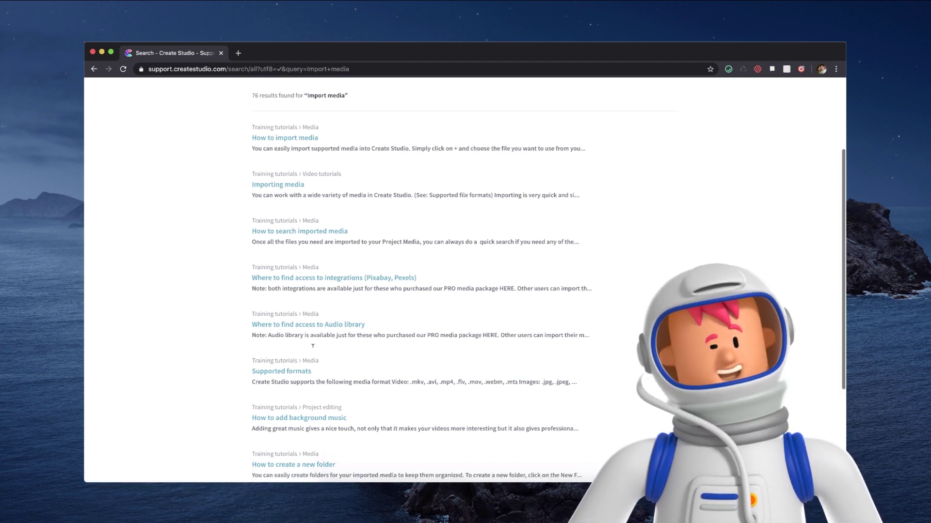
pyautogui.scroll(-2, 313, 350)
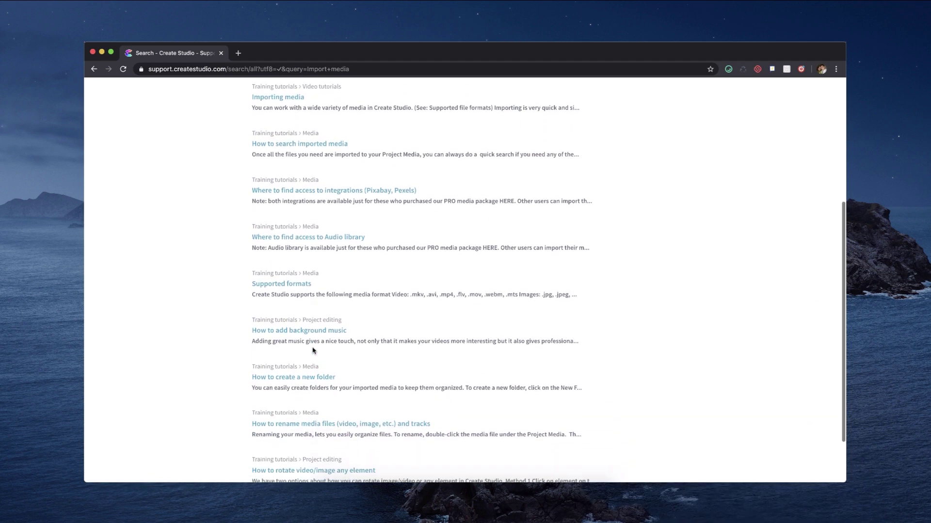
pyautogui.click(306, 377)
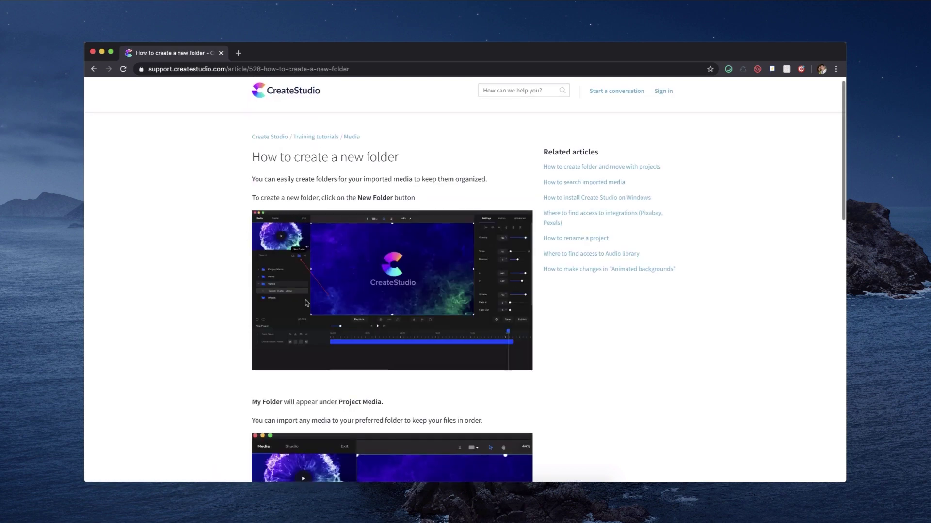
# Scroll through the 'How to create a new folder' article and its demo GIFs
pyautogui.scroll(-5, 367, 353)
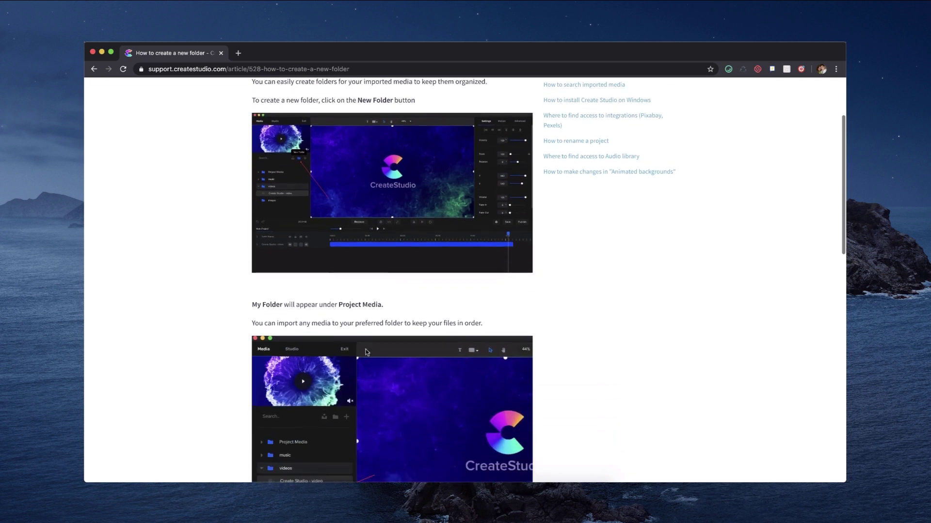
pyautogui.scroll(-11, 367, 352)
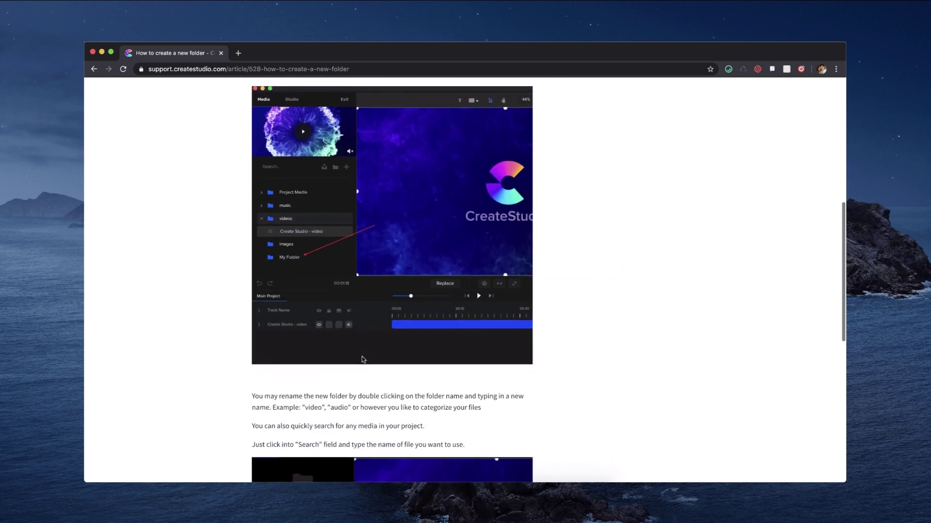
pyautogui.scroll(-3, 363, 359)
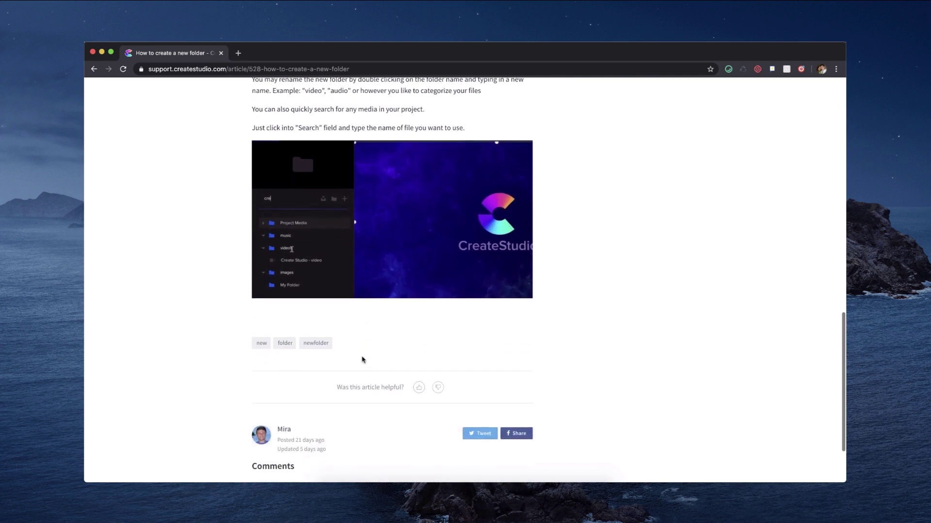
pyautogui.scroll(7, 363, 359)
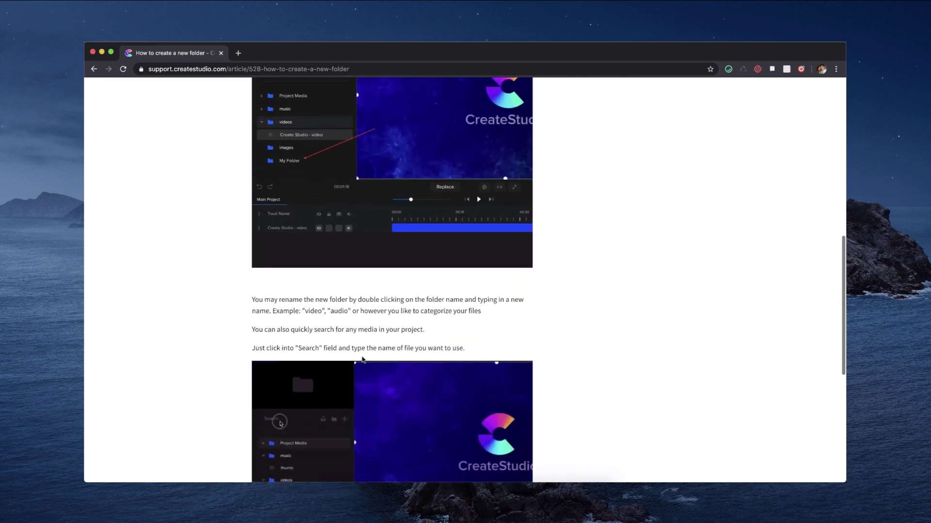
pyautogui.scroll(-4, 363, 360)
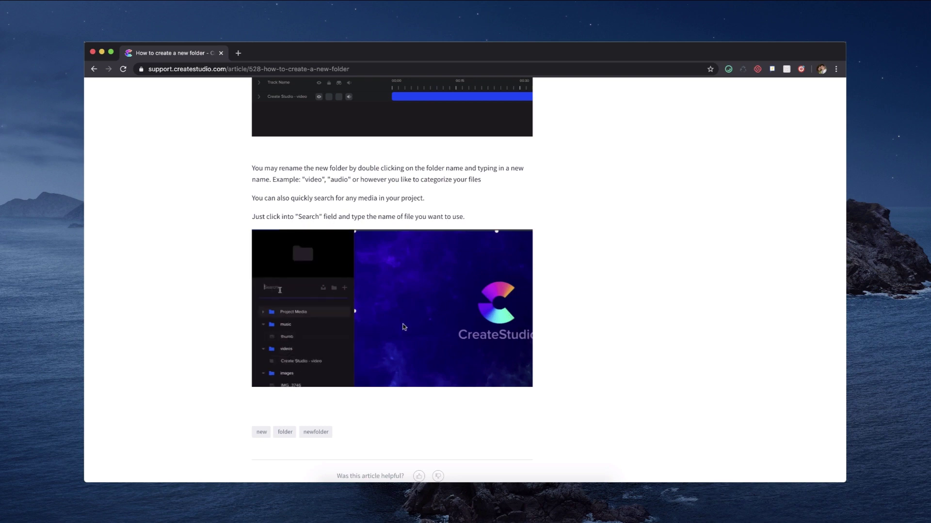
pyautogui.scroll(5, 403, 327)
pyautogui.scroll(15, 403, 327)
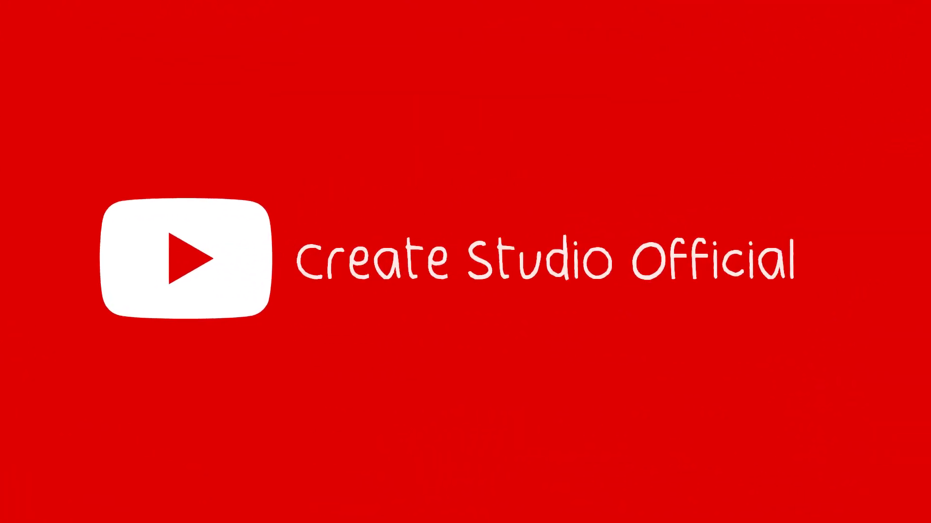
# Show the Create Studio Official channel's uploaded videos and scroll the list
pyautogui.click(312, 224)
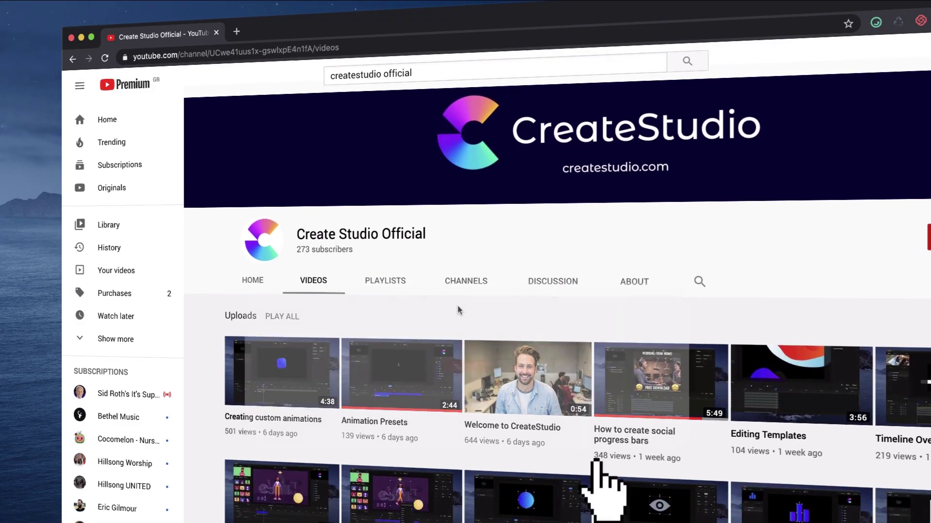
pyautogui.scroll(-3, 459, 310)
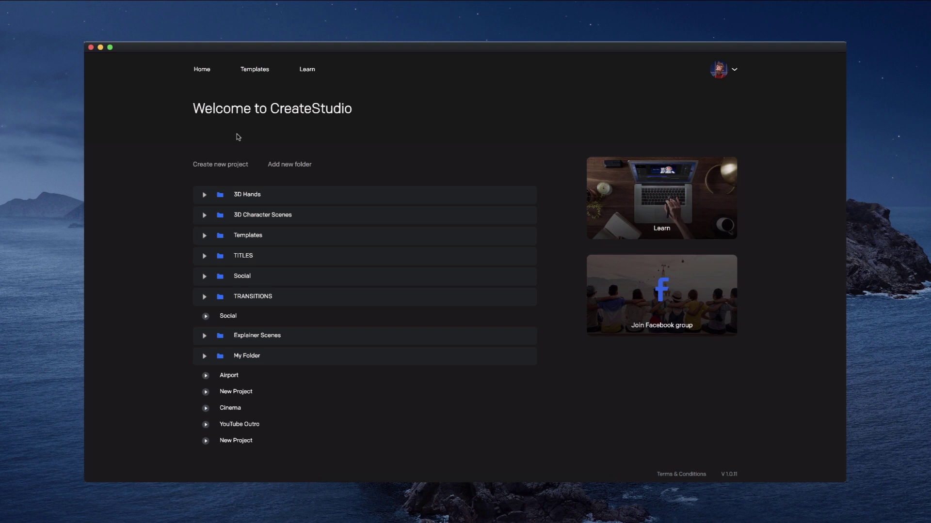
# Check the new project's 720p HD preset, close the dialog, and go to Templates
pyautogui.click(226, 165)
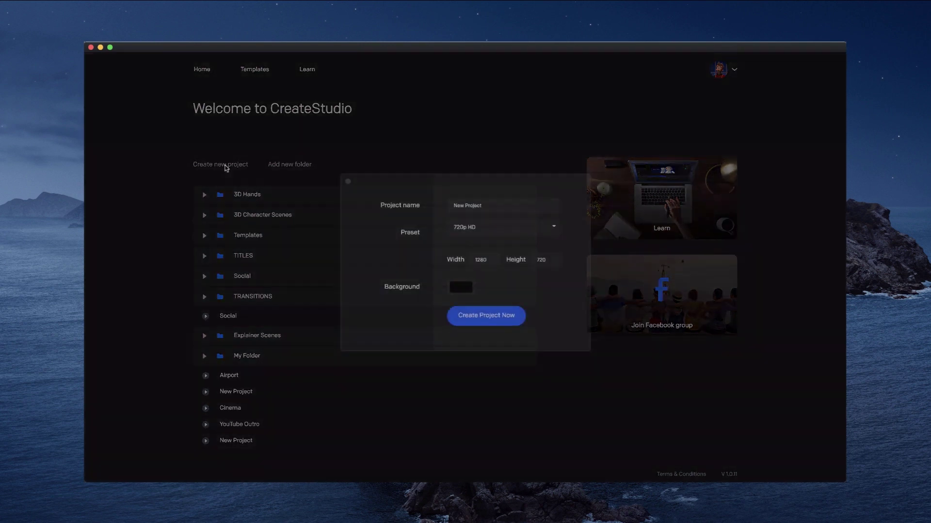
pyautogui.click(495, 236)
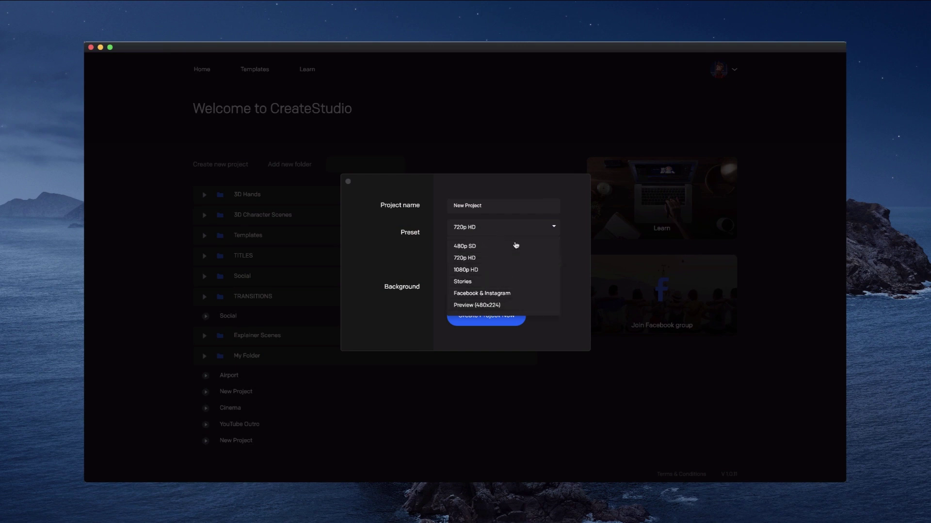
pyautogui.click(537, 229)
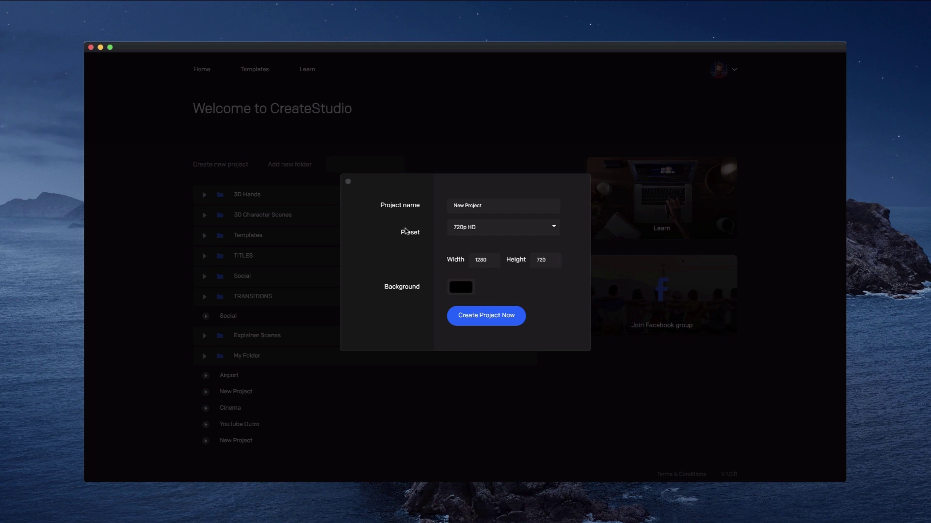
pyautogui.click(348, 184)
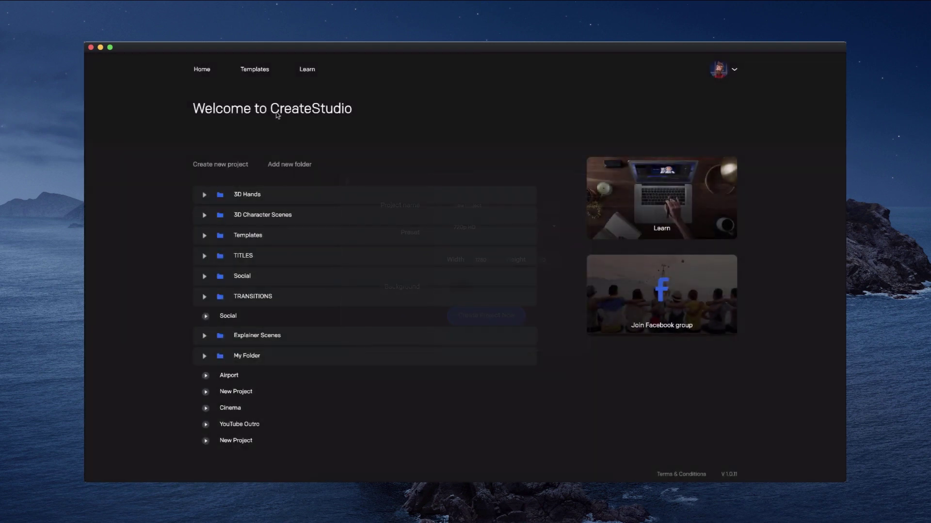
pyautogui.click(254, 69)
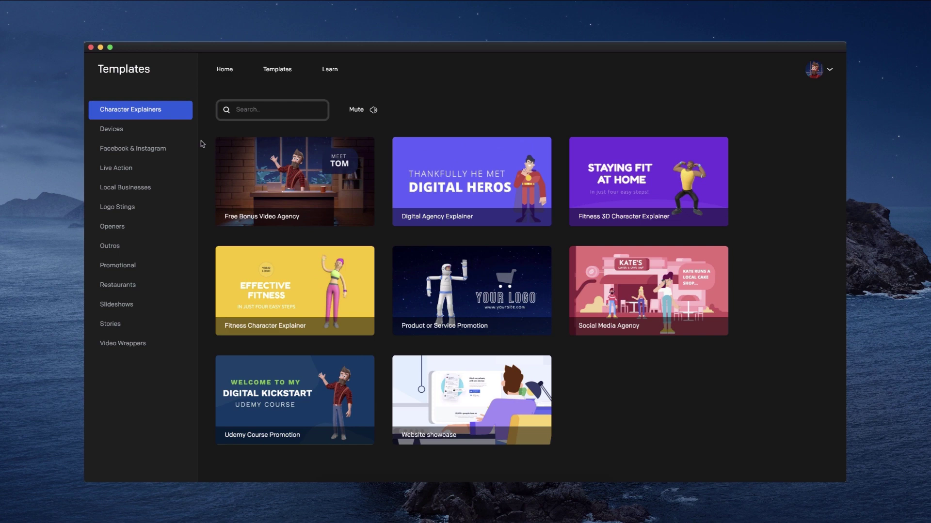
# Preview the Free Bonus Video Agency template and start a project from it
pyautogui.click(310, 182)
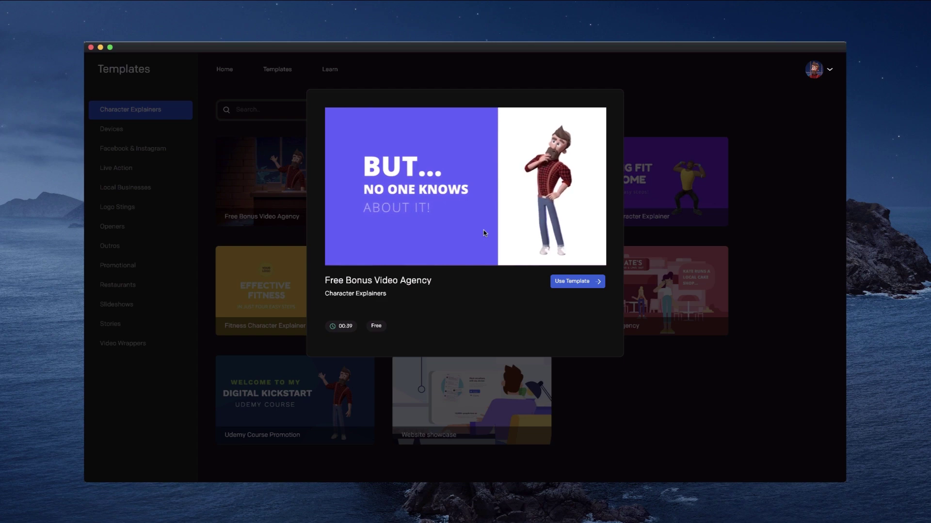
pyautogui.click(623, 127)
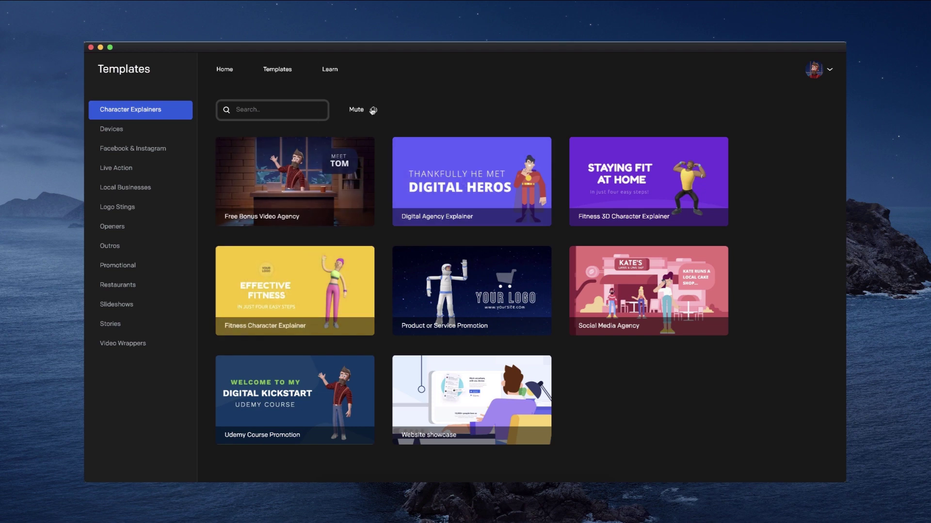
pyautogui.click(319, 192)
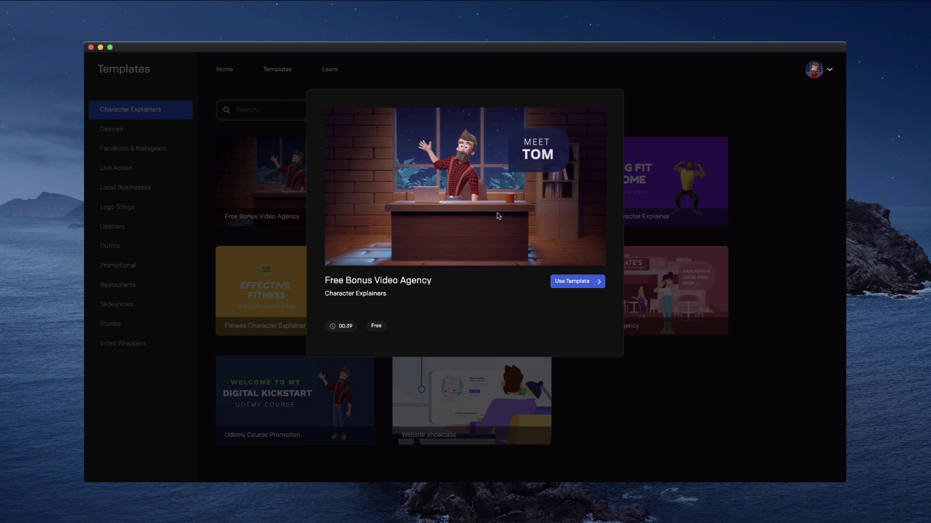
pyautogui.click(581, 283)
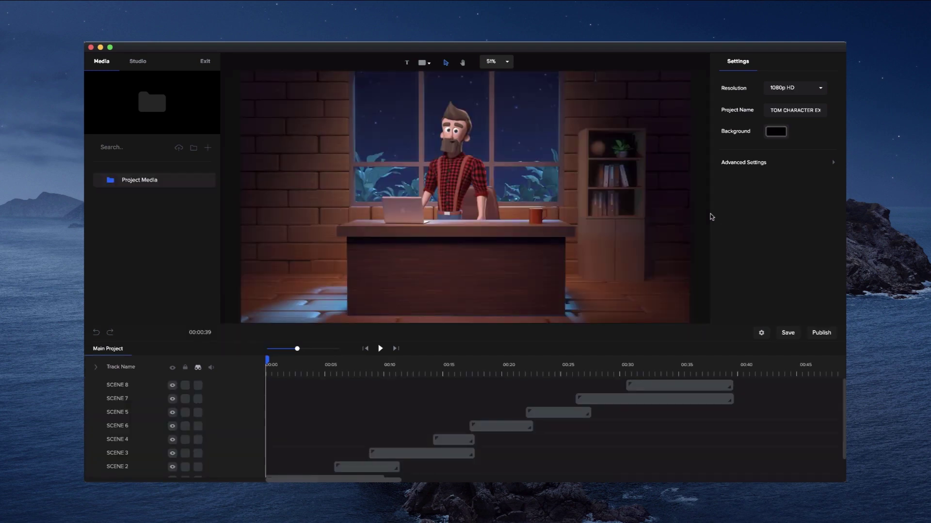
pyautogui.click(380, 349)
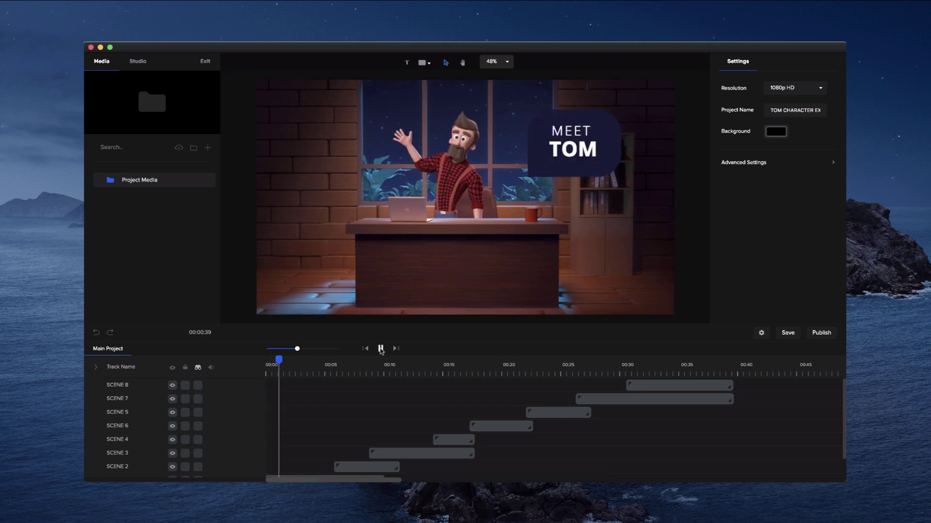
pyautogui.click(380, 349)
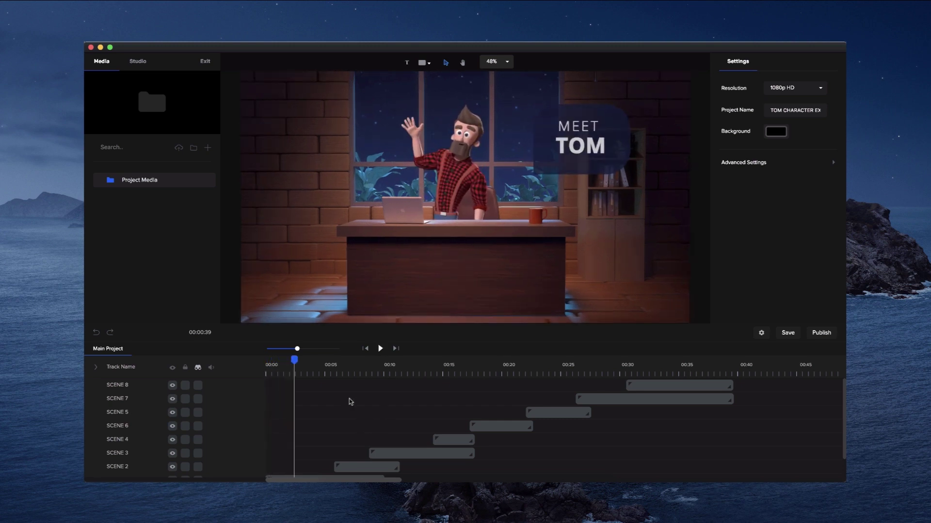
pyautogui.moveTo(295, 359); pyautogui.dragTo(621, 363)
pyautogui.moveTo(635, 361); pyautogui.dragTo(291, 378)
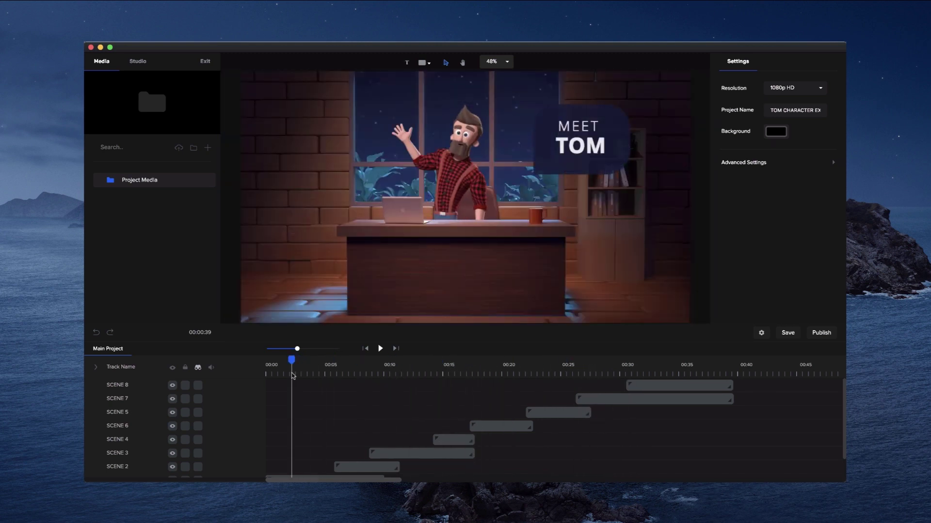
pyautogui.scroll(-2, 467, 248)
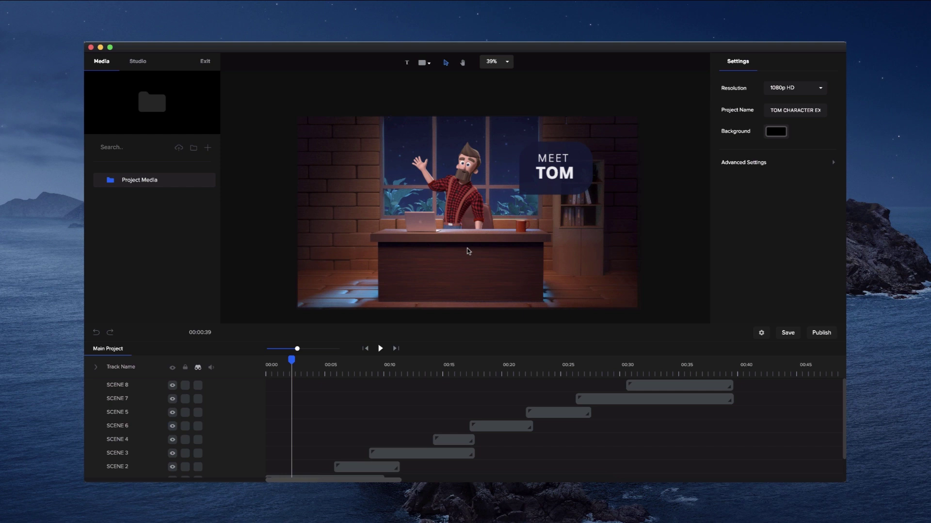
pyautogui.click(563, 170)
pyautogui.scroll(-3, 311, 444)
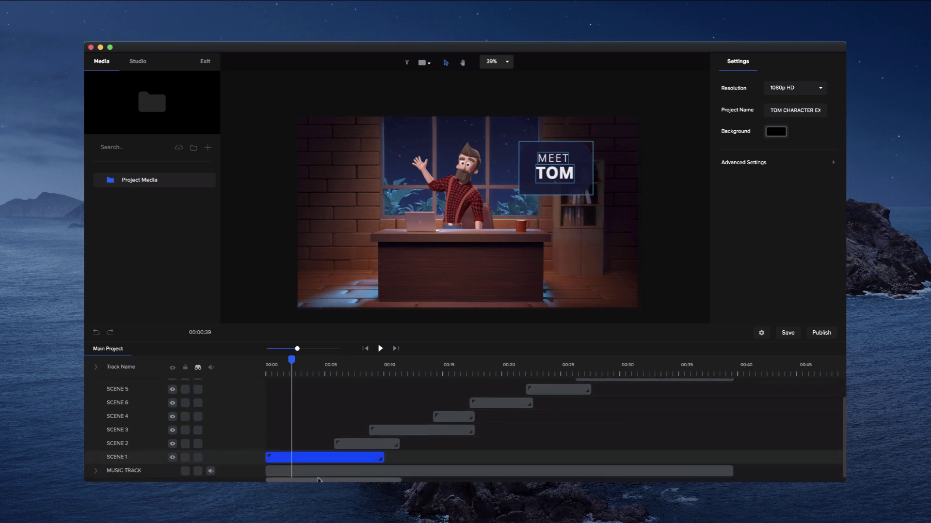
pyautogui.click(358, 439)
pyautogui.click(439, 415)
# In Scene 1's speech bubble, replace the word MEET with THIS IS
pyautogui.doubleClick(313, 458)
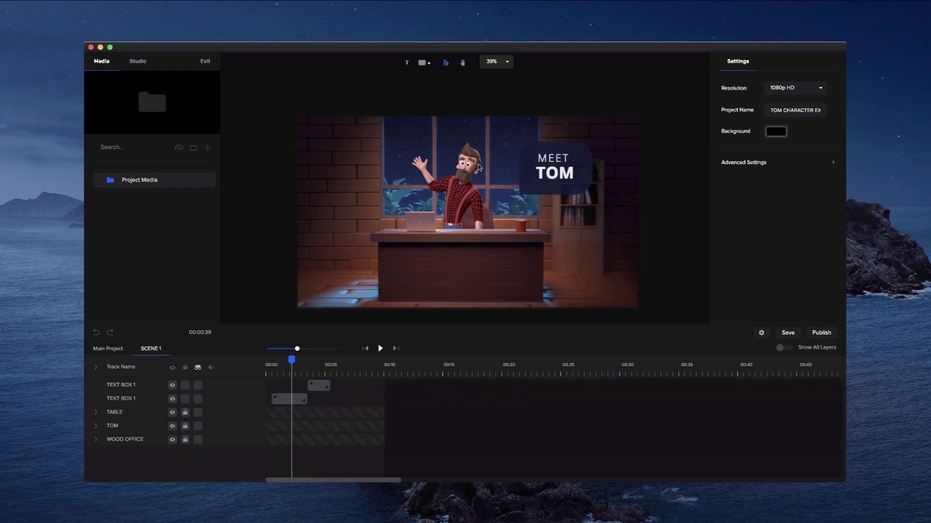
pyautogui.scroll(5, 570, 180)
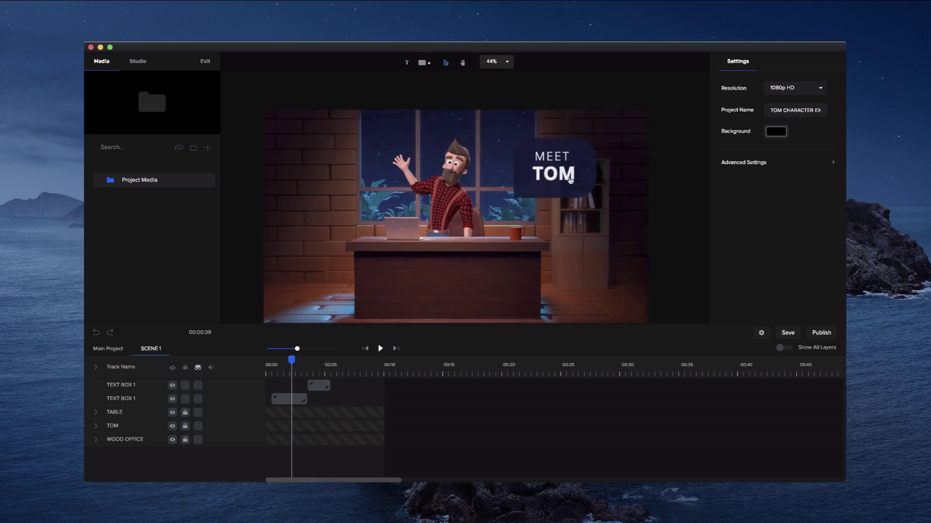
pyautogui.click(556, 180)
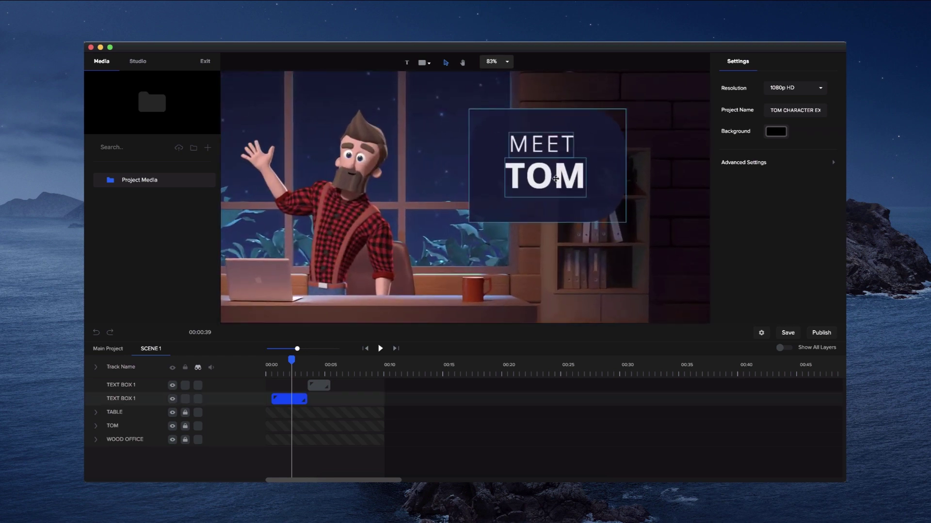
pyautogui.doubleClick(556, 178)
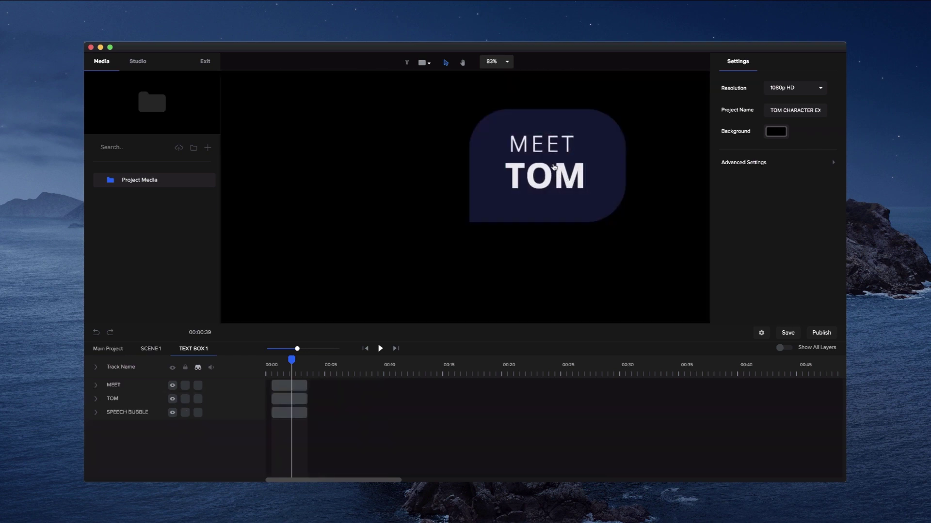
pyautogui.click(553, 145)
pyautogui.doubleClick(552, 145)
pyautogui.doubleClick(550, 142)
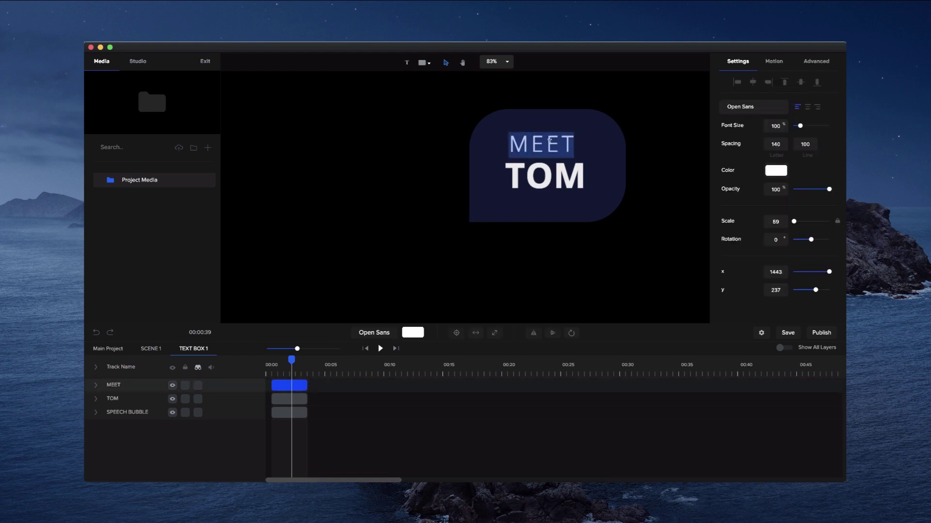
pyautogui.write('THIS IS')
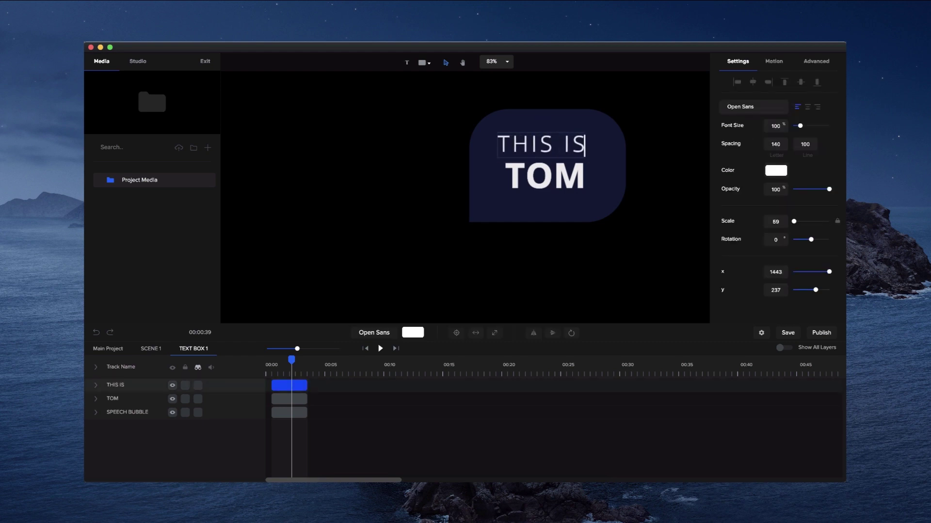
pyautogui.click(646, 149)
# Scale the TOM text up to about 113
pyautogui.click(543, 171)
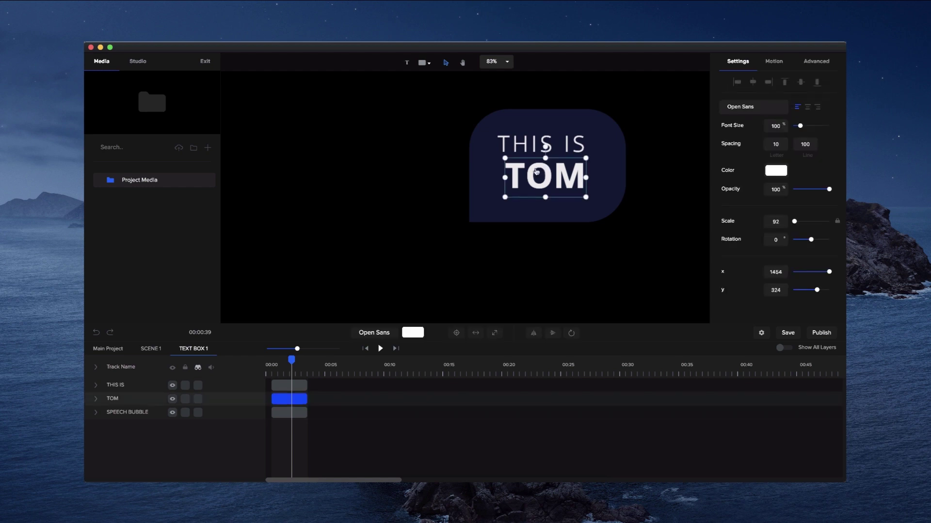
pyautogui.moveTo(504, 197); pyautogui.dragTo(496, 206)
pyautogui.moveTo(586, 202); pyautogui.dragTo(575, 183)
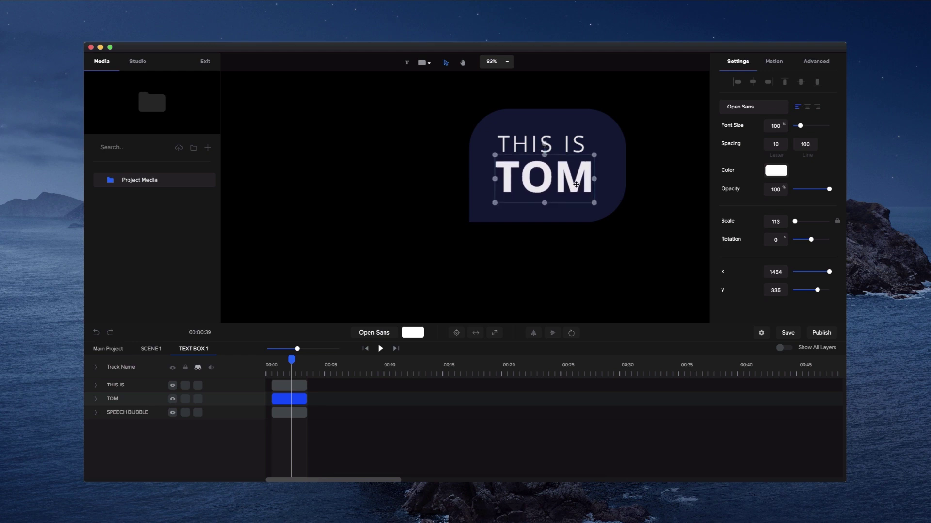
pyautogui.click(571, 144)
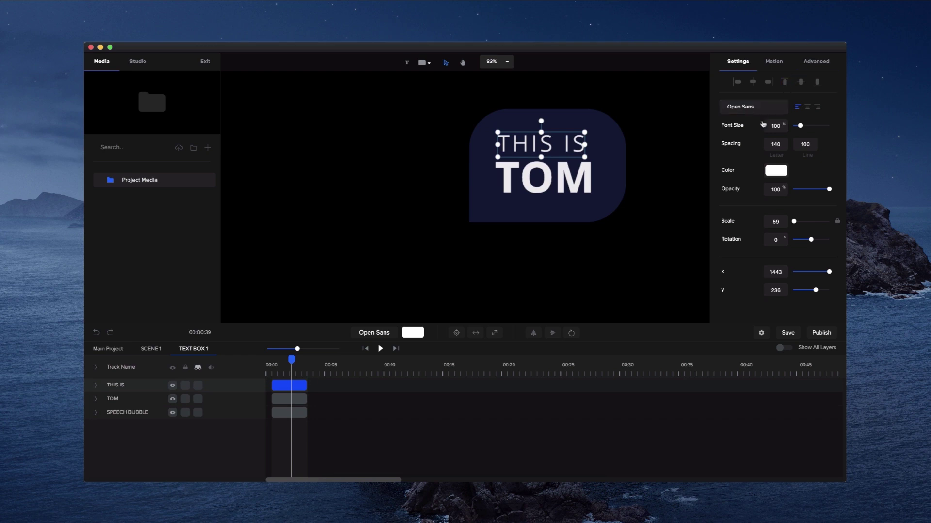
# Fill THIS IS with a linear gradient from sky blue (#3F82F4) to green
pyautogui.click(771, 171)
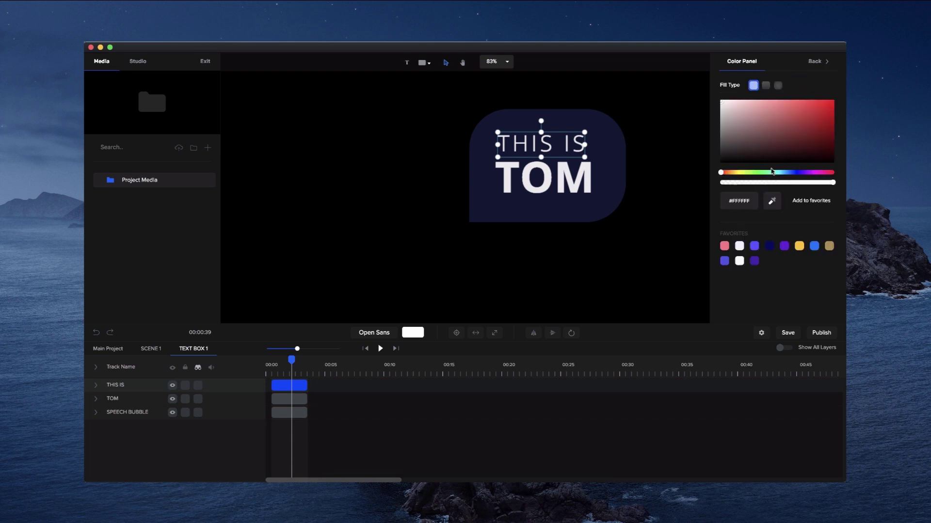
pyautogui.click(765, 85)
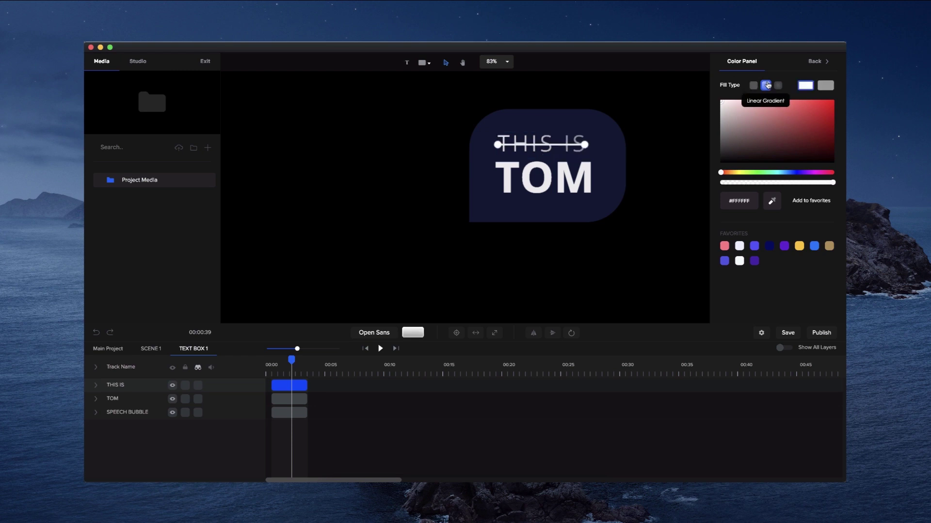
pyautogui.click(794, 174)
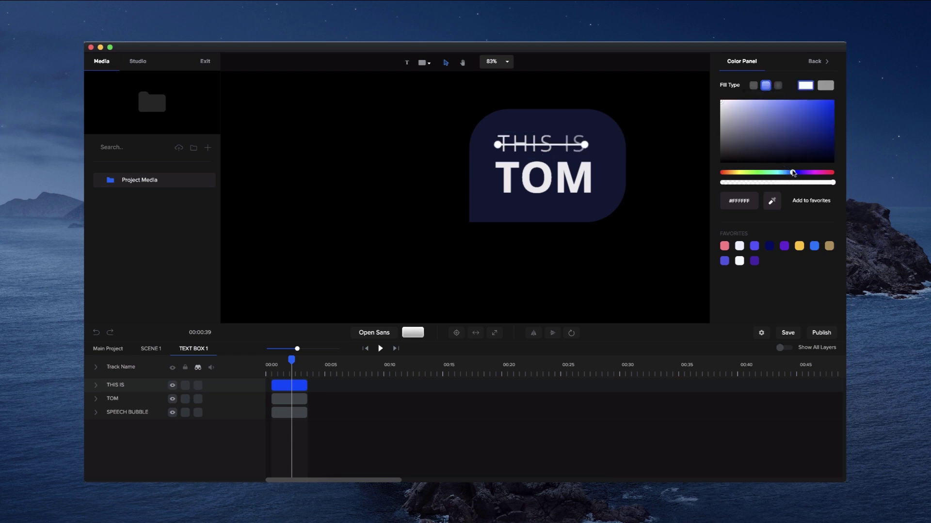
pyautogui.click(811, 127)
pyautogui.click(828, 86)
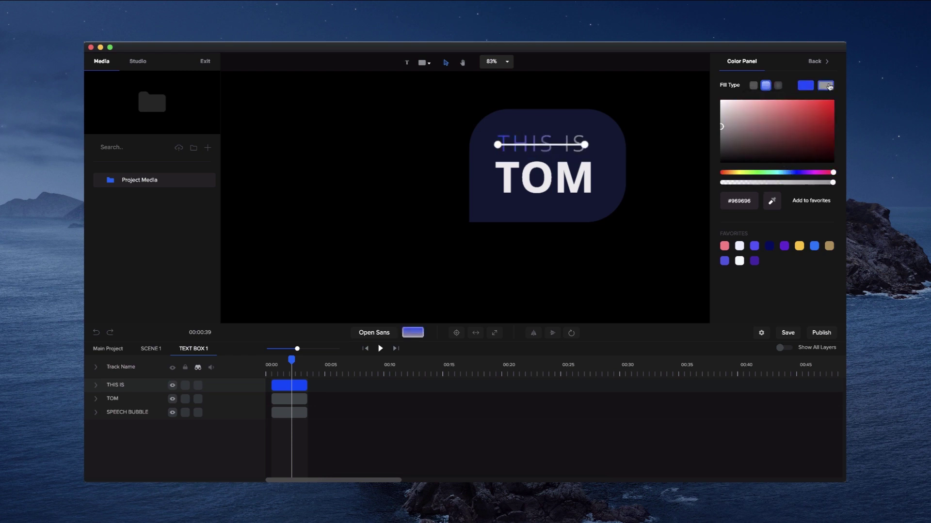
pyautogui.moveTo(795, 175); pyautogui.dragTo(775, 176)
pyautogui.moveTo(810, 116); pyautogui.dragTo(845, 90)
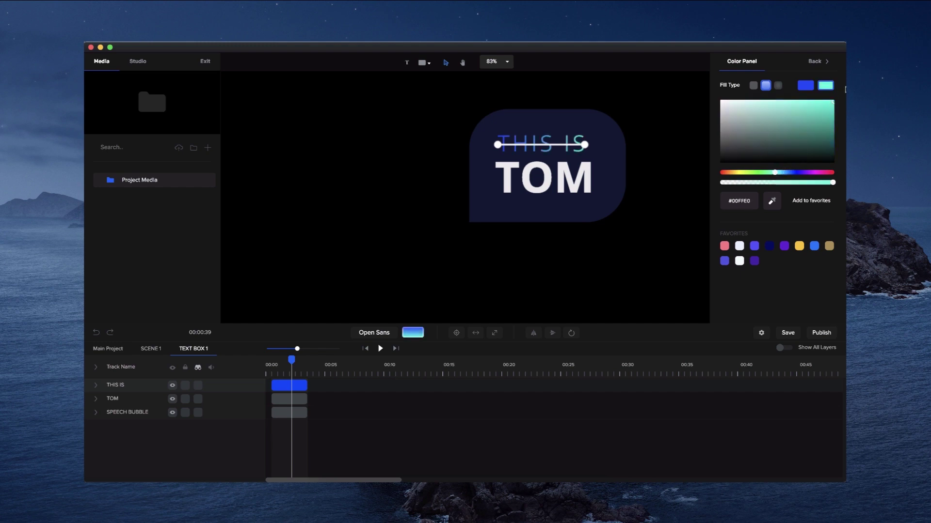
pyautogui.moveTo(771, 174); pyautogui.dragTo(770, 174)
pyautogui.click(806, 90)
pyautogui.moveTo(816, 103); pyautogui.dragTo(804, 103)
pyautogui.moveTo(790, 174); pyautogui.dragTo(784, 174)
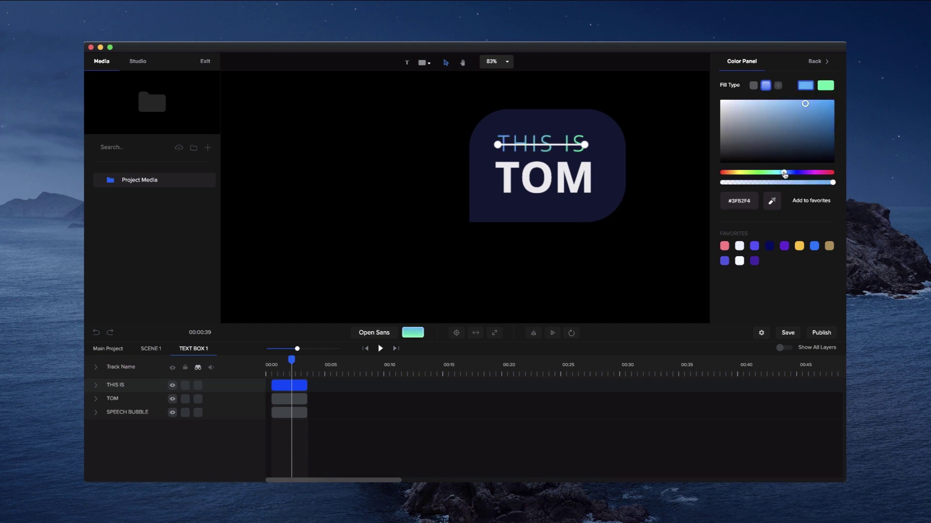
# Give TOM a white outline border and a fully transparent fill
pyautogui.click(581, 180)
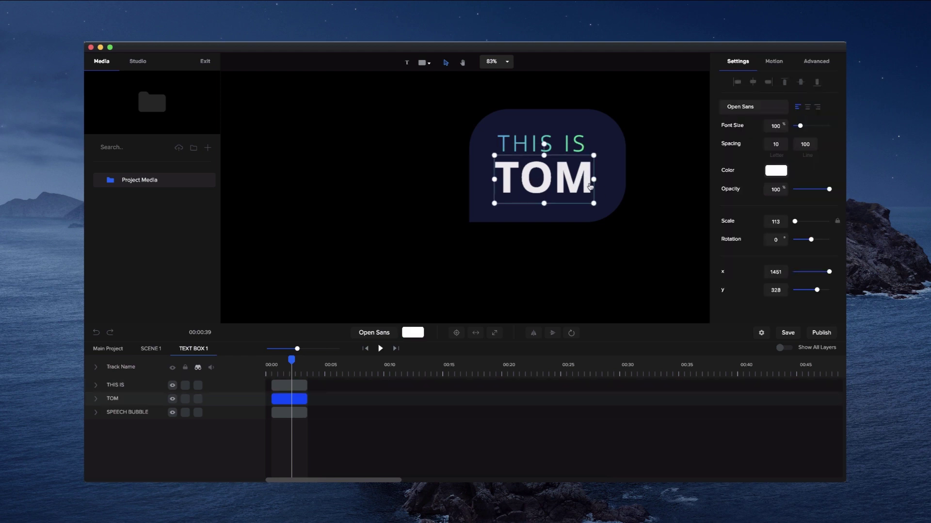
pyautogui.click(826, 66)
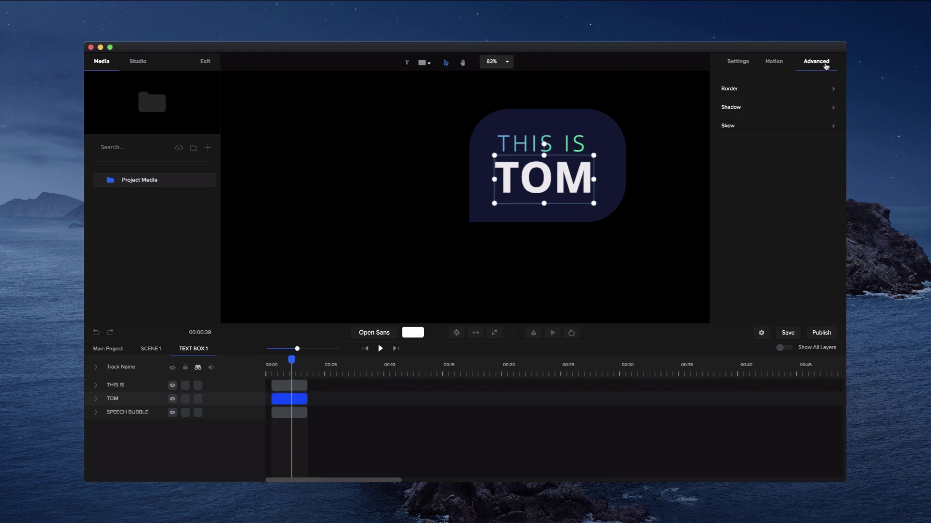
pyautogui.click(746, 95)
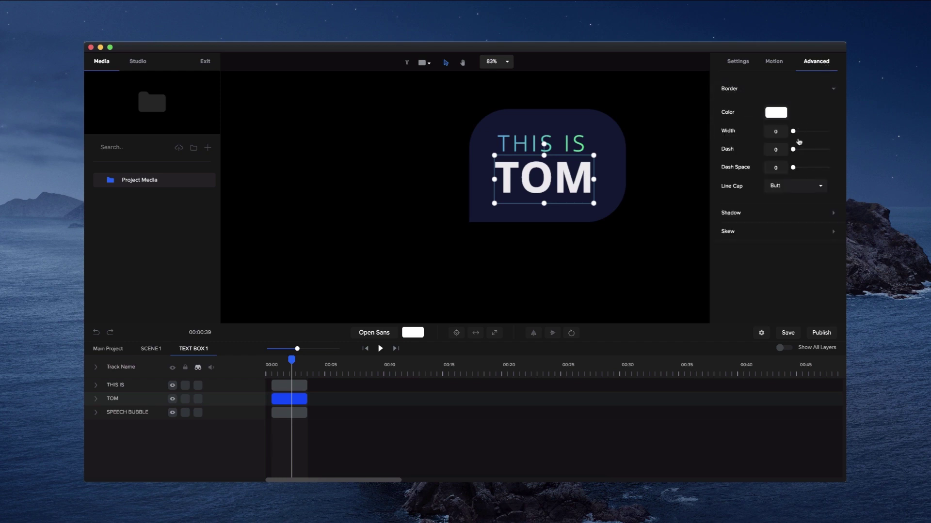
pyautogui.moveTo(793, 131); pyautogui.dragTo(795, 131)
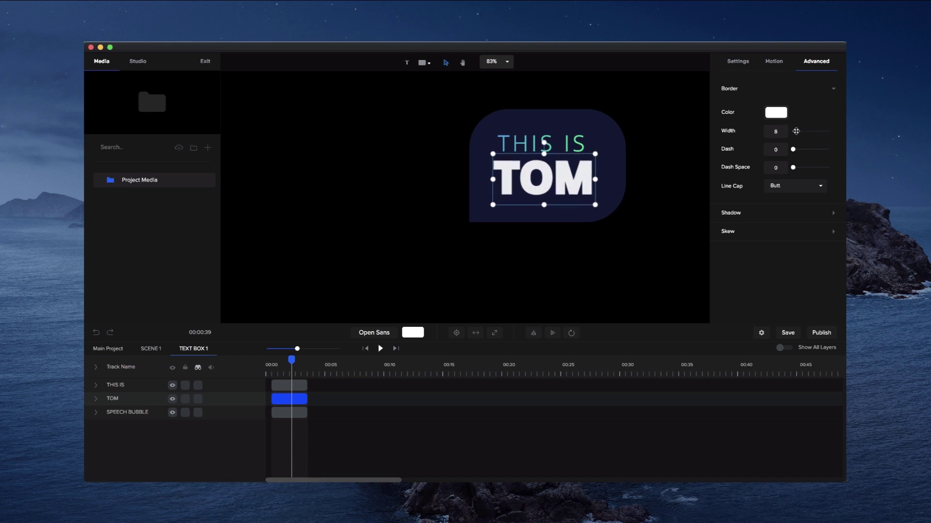
pyautogui.click(745, 65)
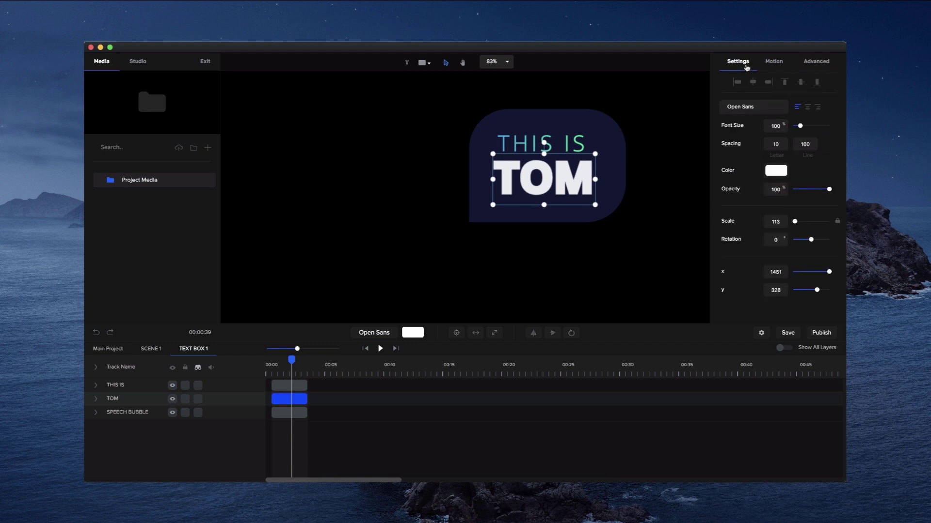
pyautogui.click(781, 174)
pyautogui.moveTo(775, 182); pyautogui.dragTo(711, 184)
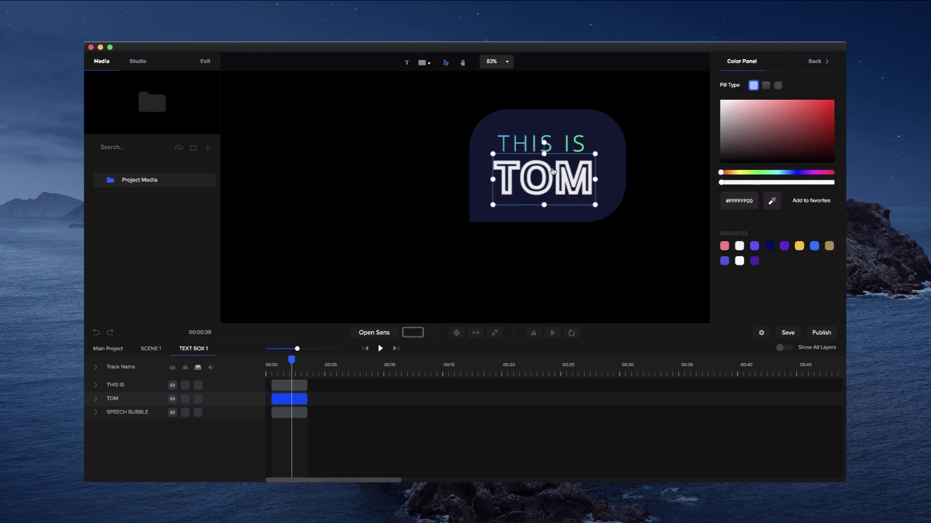
pyautogui.click(816, 69)
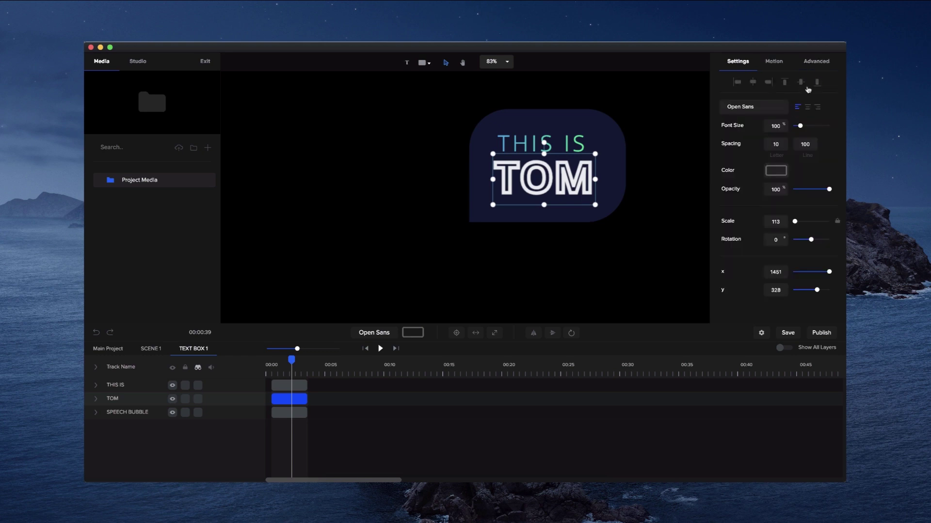
# Set TOM's border width to 4
pyautogui.click(807, 67)
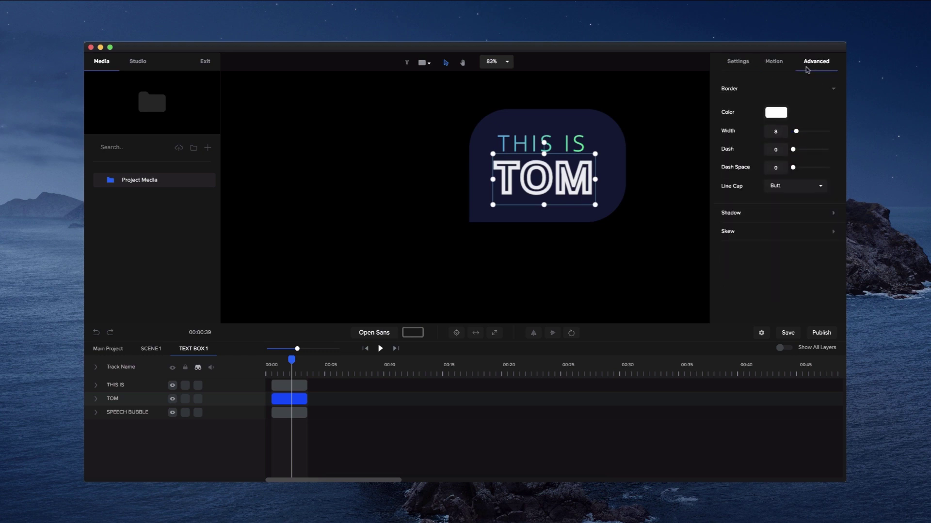
pyautogui.doubleClick(774, 130)
pyautogui.write('4')
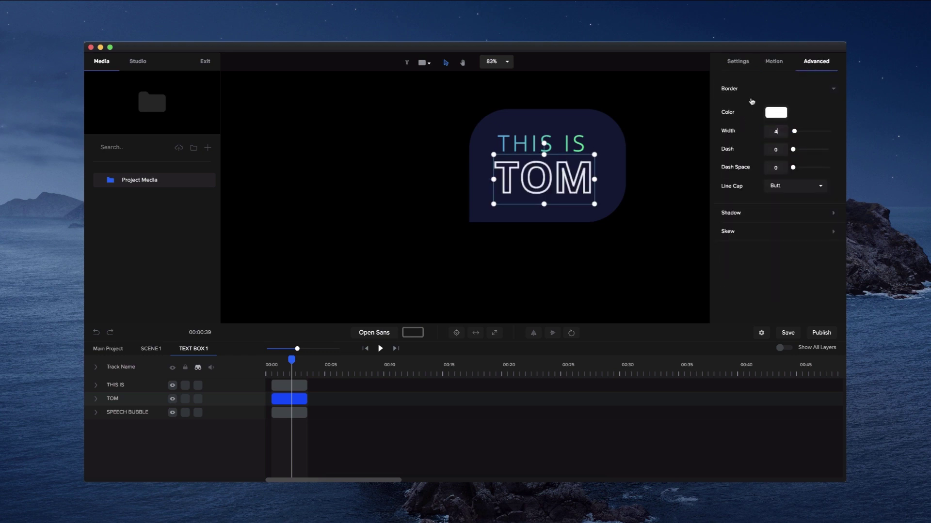
pyautogui.click(739, 67)
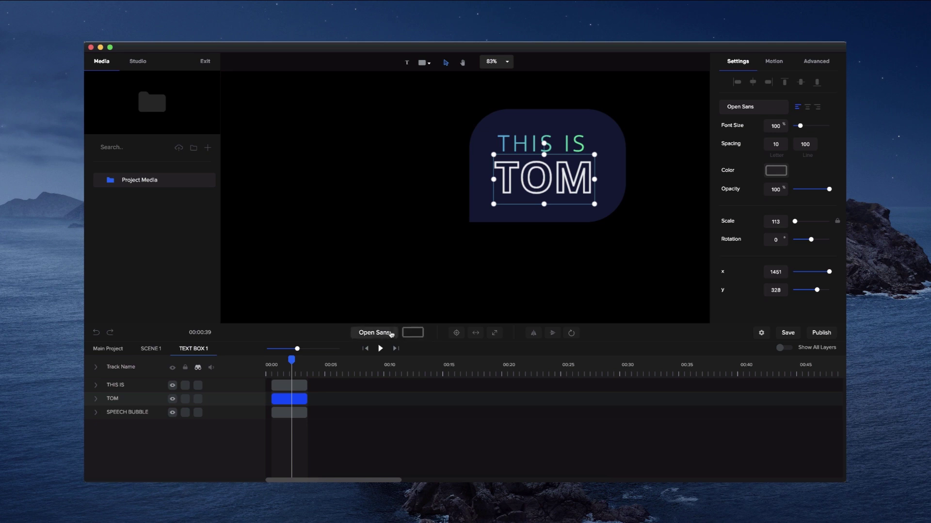
pyautogui.click(744, 108)
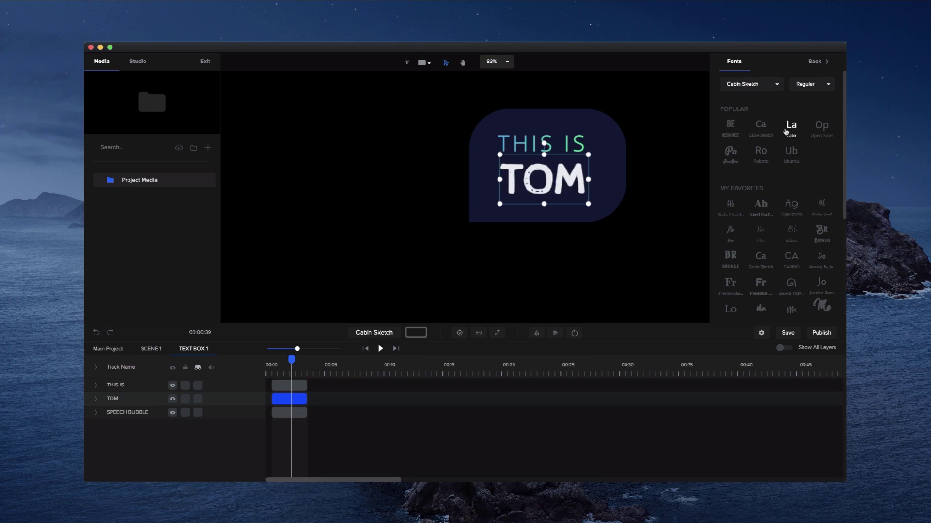
# Set TOM in Fredoka One, then try Shenttica on THIS IS and favourite it
pyautogui.click(767, 215)
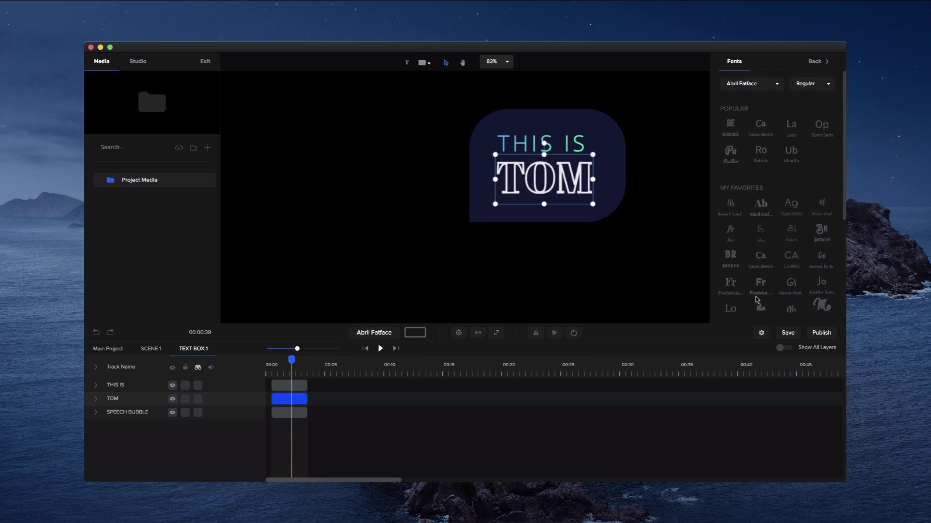
pyautogui.click(770, 277)
pyautogui.click(566, 142)
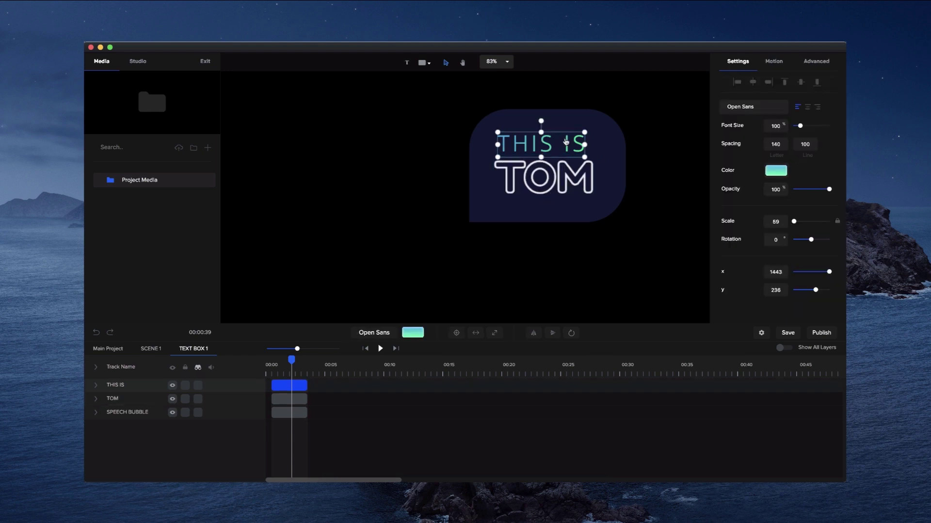
pyautogui.click(375, 336)
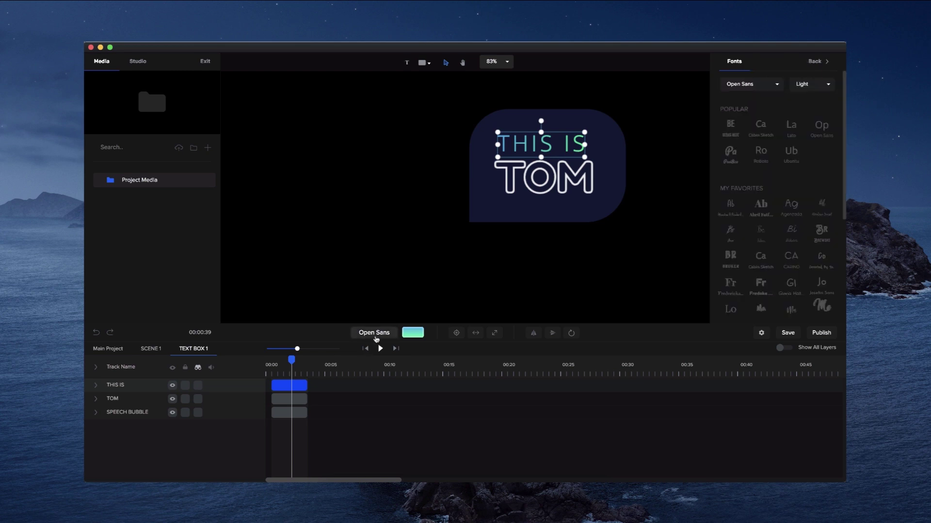
pyautogui.click(777, 86)
pyautogui.scroll(-8, 772, 151)
pyautogui.scroll(8, 772, 150)
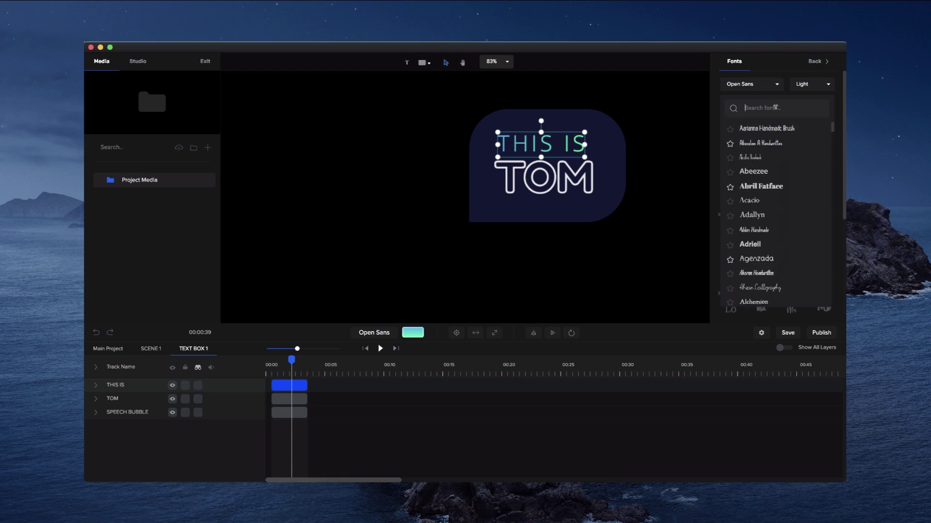
pyautogui.write('sh')
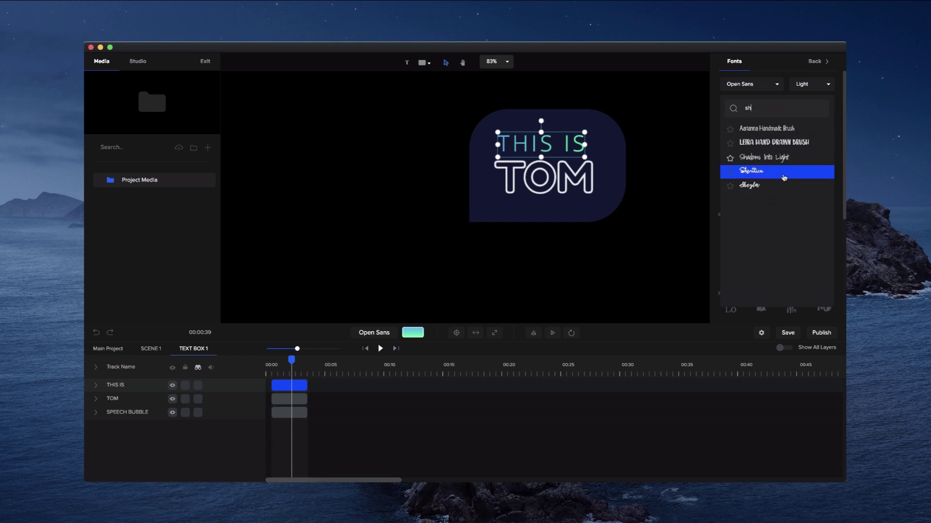
pyautogui.click(758, 172)
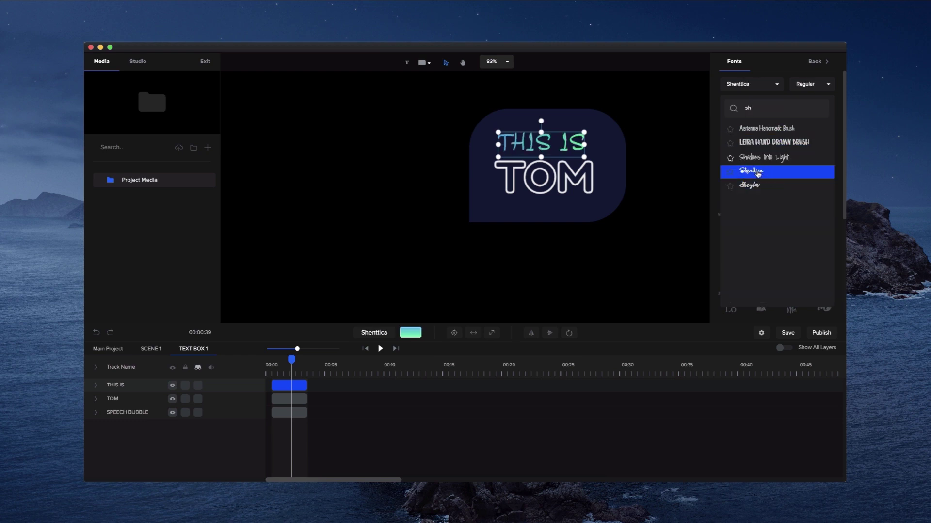
pyautogui.click(731, 172)
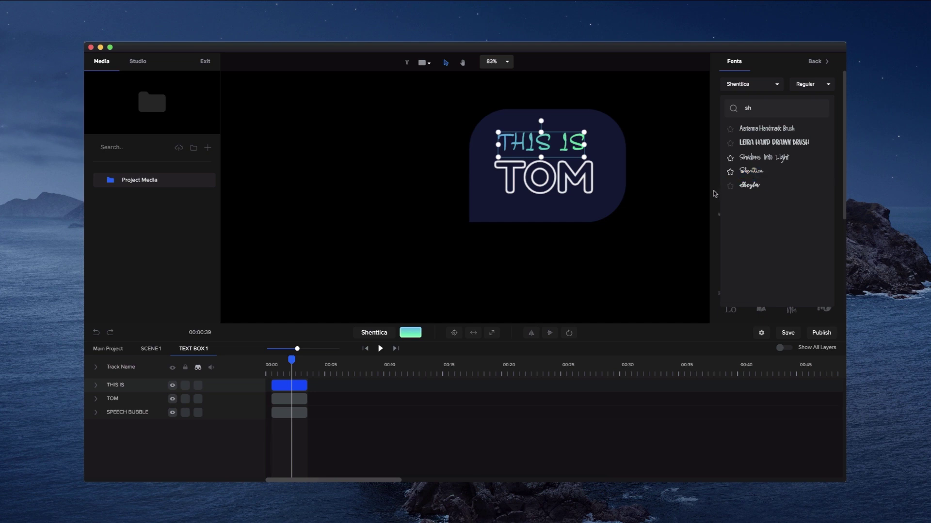
# Switch THIS IS to the Selima brush font and enlarge its text box
pyautogui.scroll(-2, 745, 171)
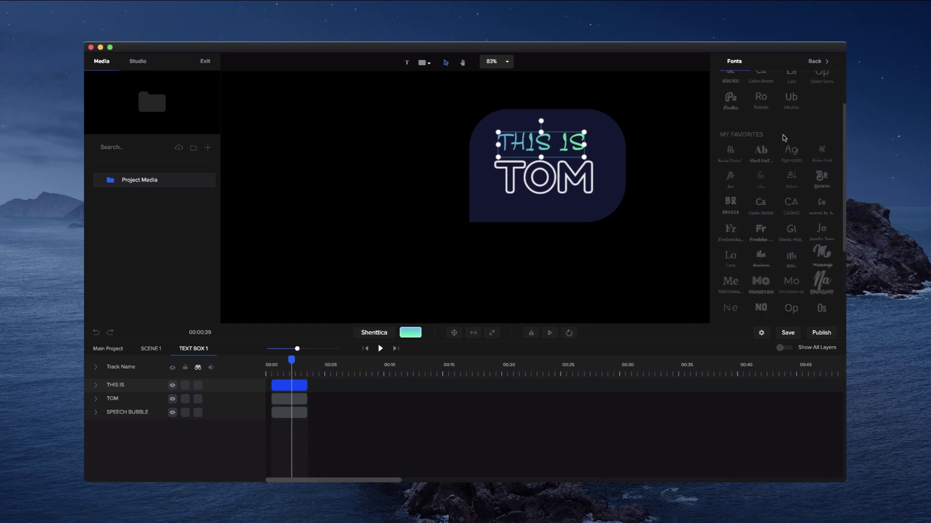
pyautogui.scroll(-2, 815, 261)
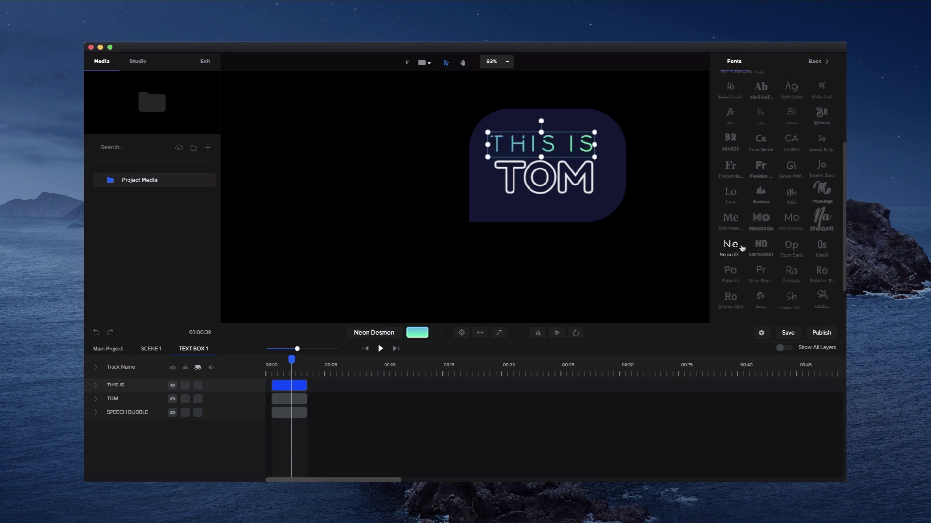
pyautogui.click(766, 301)
pyautogui.scroll(-1, 819, 279)
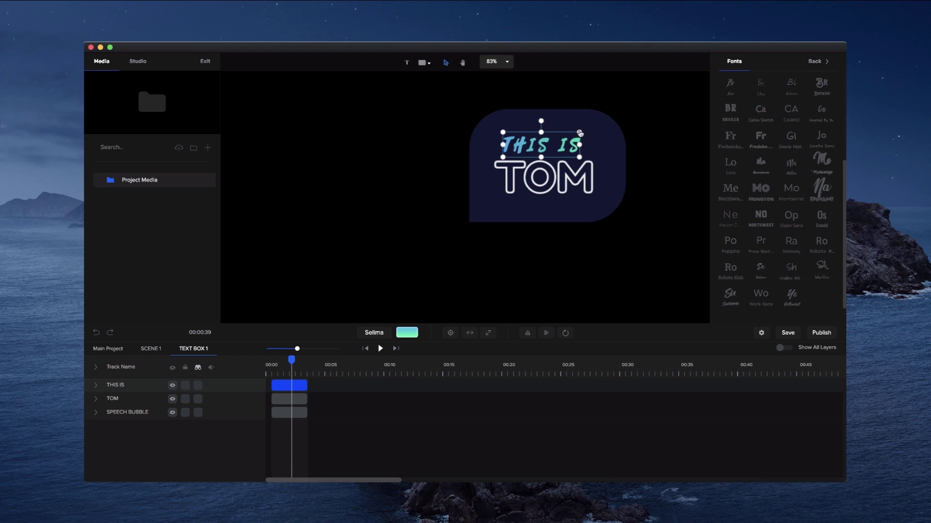
pyautogui.scroll(2, 582, 131)
pyautogui.moveTo(581, 131)
pyautogui.mouseDown()
pyautogui.moveTo(601, 125)
pyautogui.moveTo(592, 139)
pyautogui.mouseUp()
pyautogui.click(595, 185)
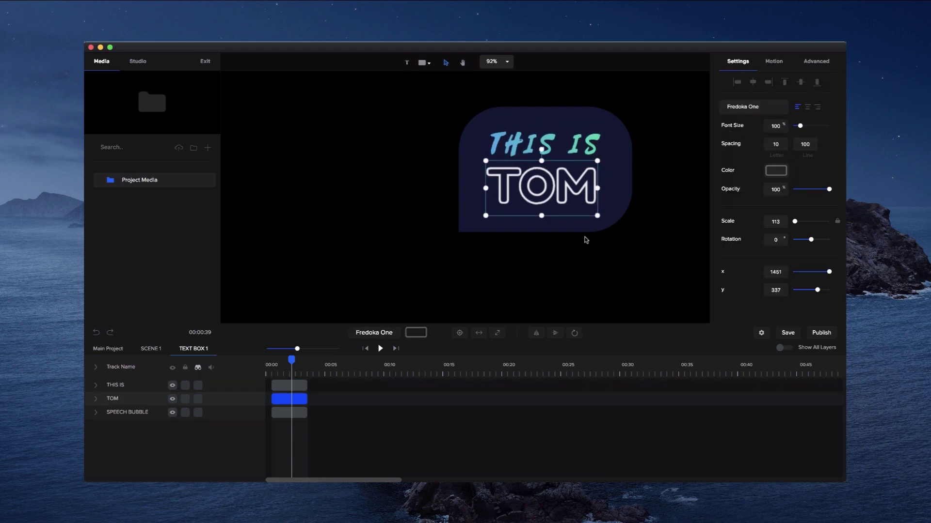
# Give the speech bubble a semi-transparent white fill (#FFFFFF54)
pyautogui.click(616, 167)
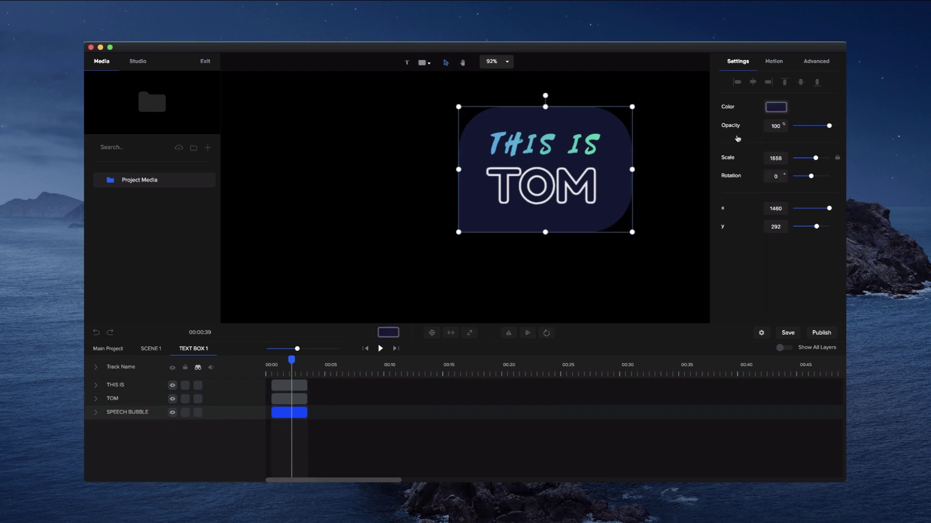
pyautogui.click(388, 332)
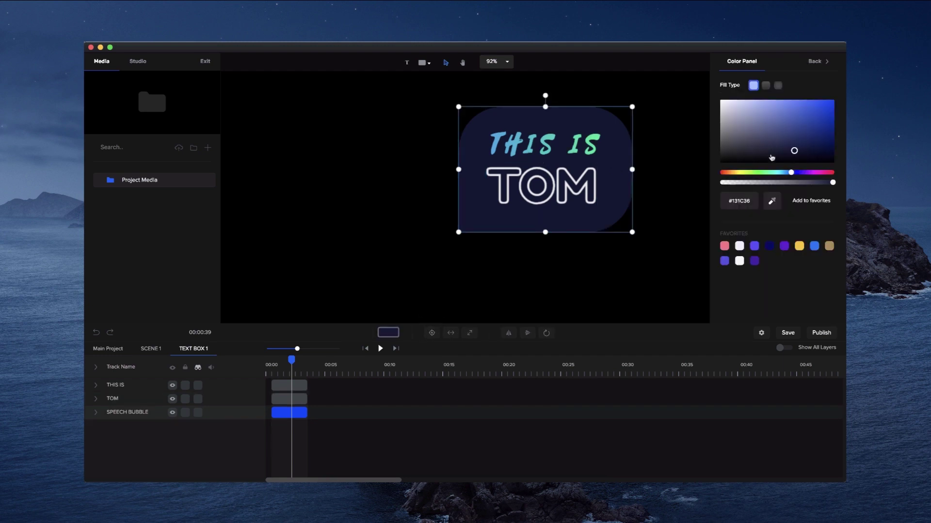
pyautogui.moveTo(794, 150); pyautogui.dragTo(720, 96)
pyautogui.moveTo(832, 183); pyautogui.dragTo(761, 189)
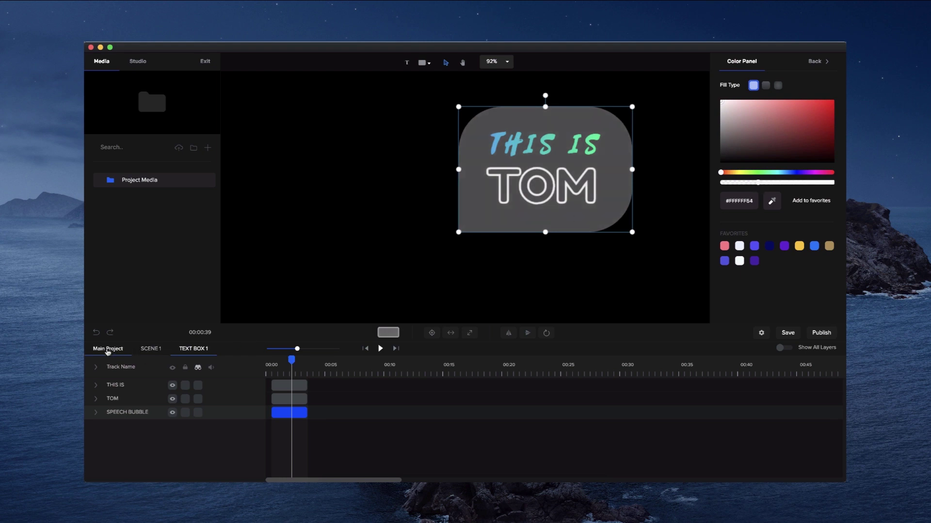
# Return to the main project and preview forward to the BUT... NO ONE KNOWS scene
pyautogui.click(354, 307)
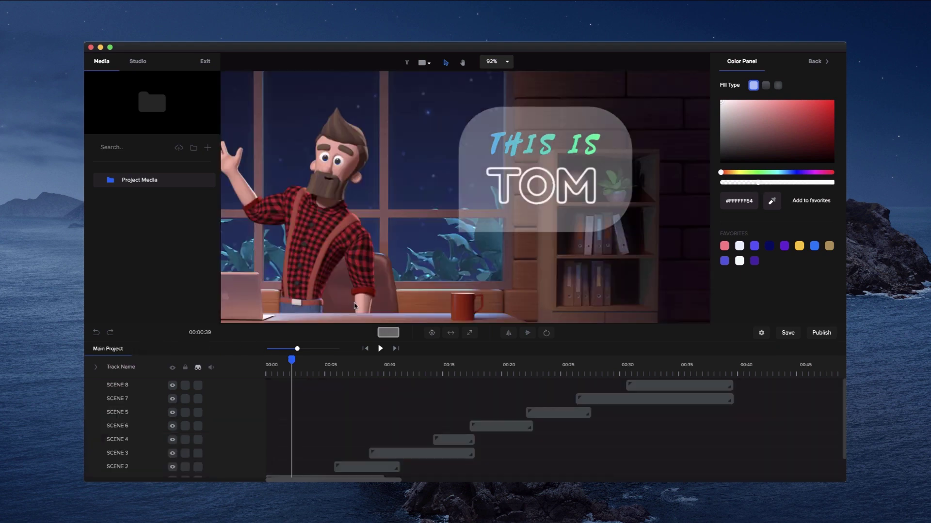
pyautogui.scroll(-5, 504, 228)
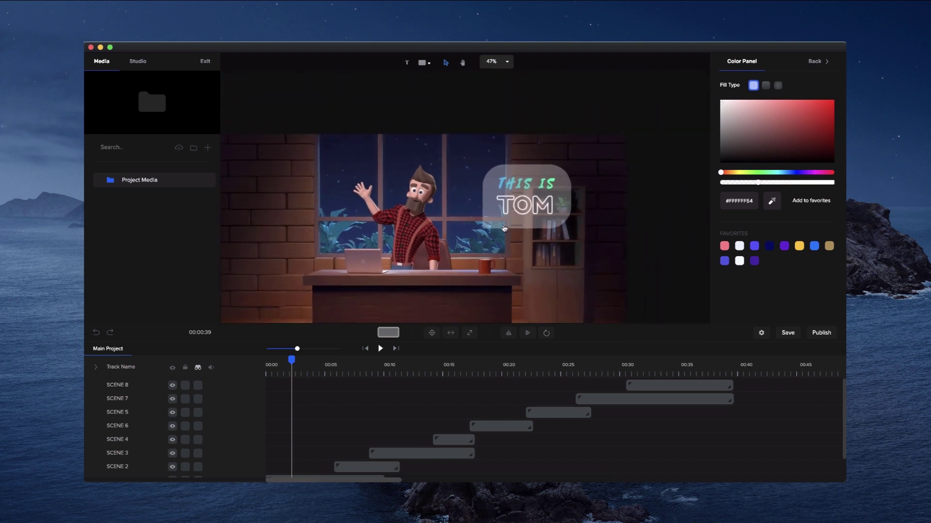
pyautogui.moveTo(449, 181); pyautogui.dragTo(471, 133)
pyautogui.click(446, 63)
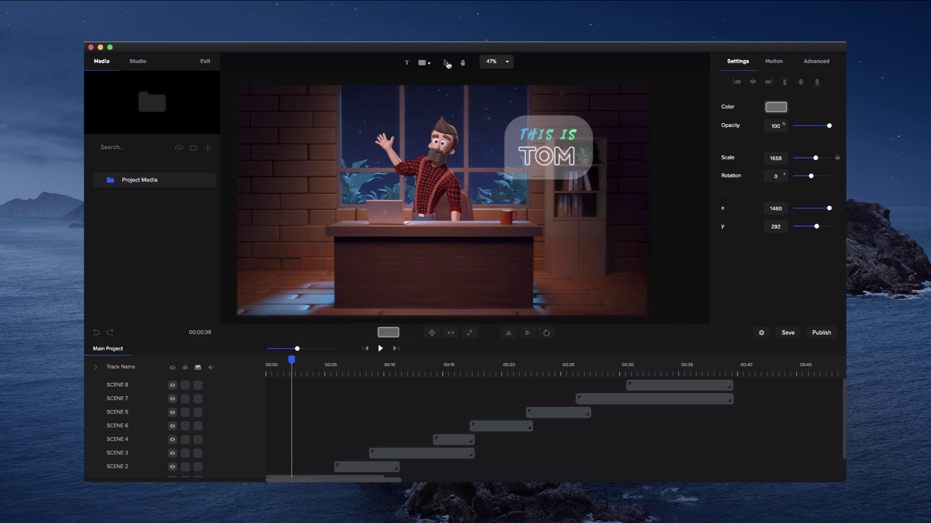
pyautogui.moveTo(290, 361); pyautogui.dragTo(360, 359)
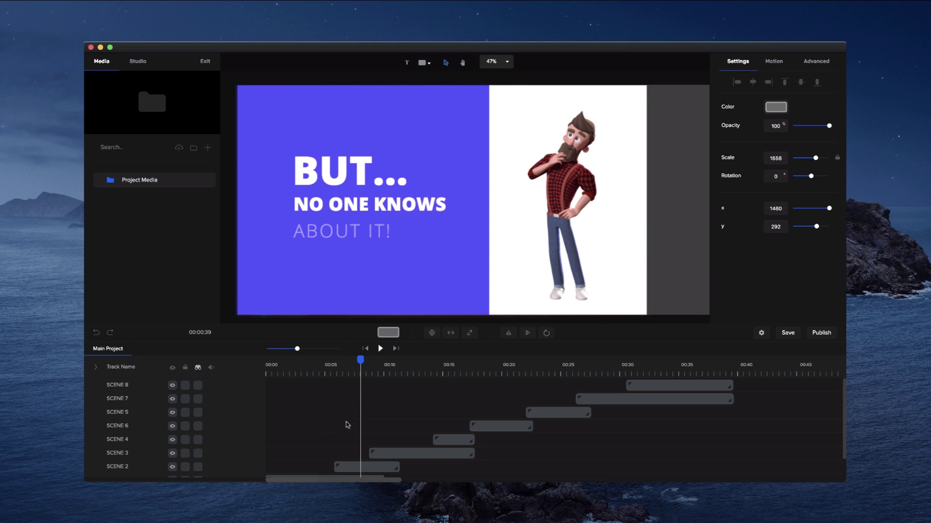
# Open the SCENE 2 clip, select Tom and expand his track to show the Thinking action
pyautogui.click(355, 466)
pyautogui.click(564, 198)
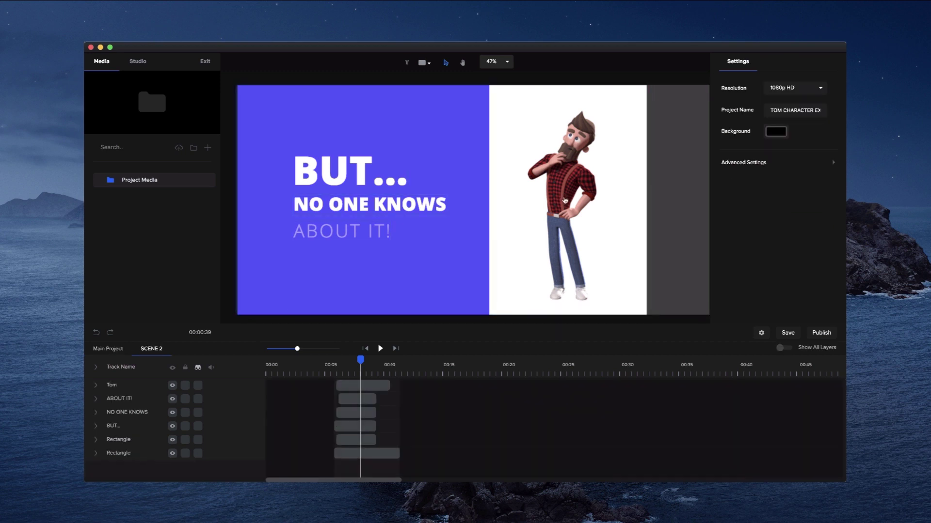
pyautogui.click(571, 195)
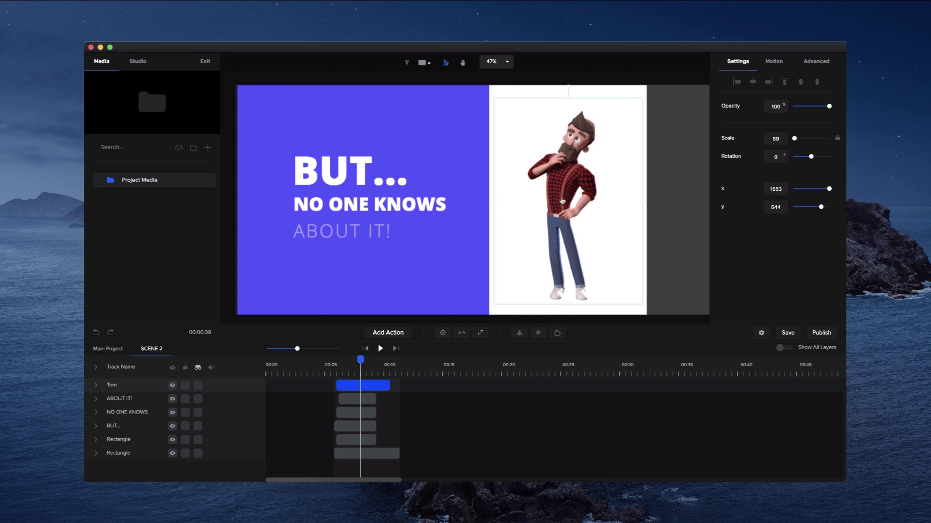
pyautogui.click(96, 387)
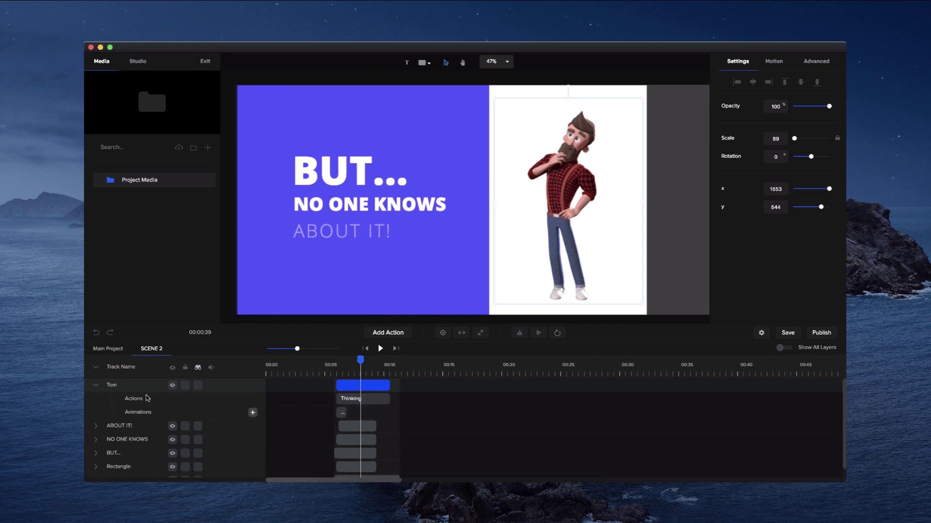
# Change Tom's Thinking action clip to the Angry action
pyautogui.click(351, 402)
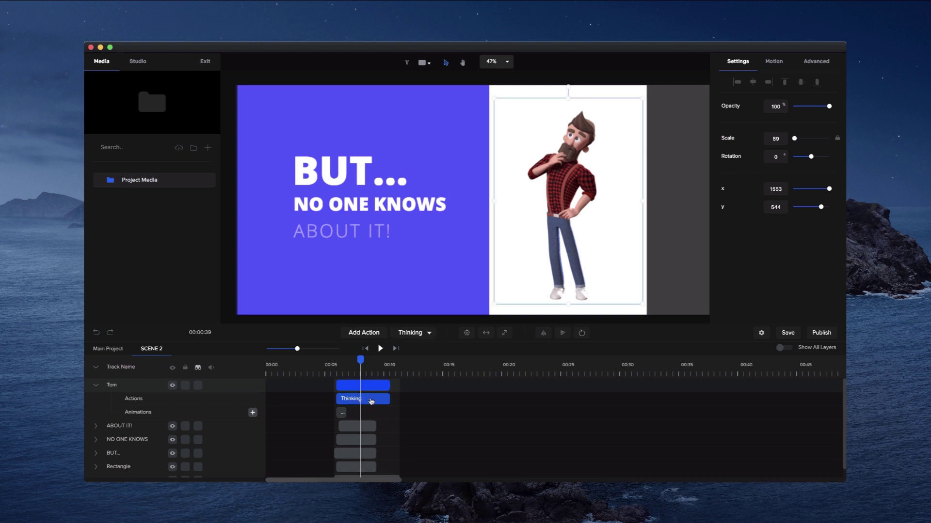
pyautogui.click(430, 334)
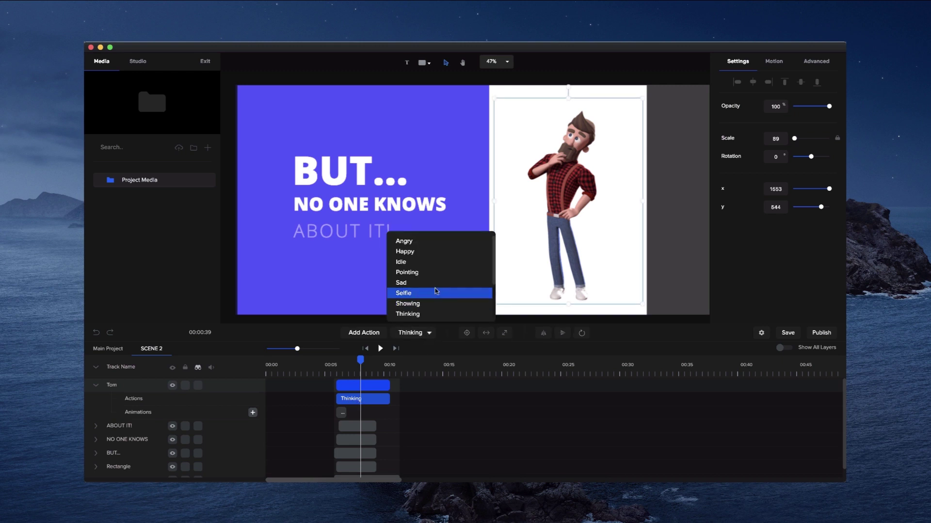
pyautogui.scroll(-1, 429, 244)
pyautogui.scroll(2, 417, 245)
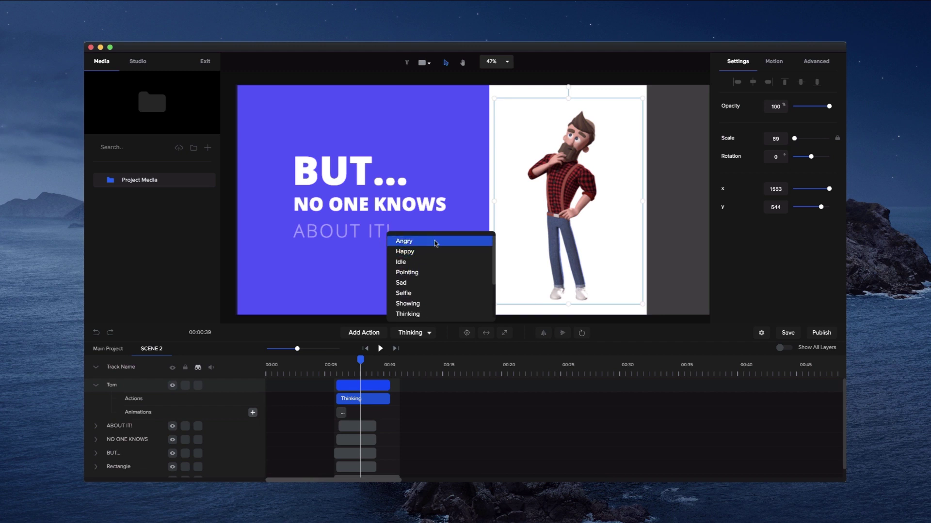
pyautogui.click(410, 242)
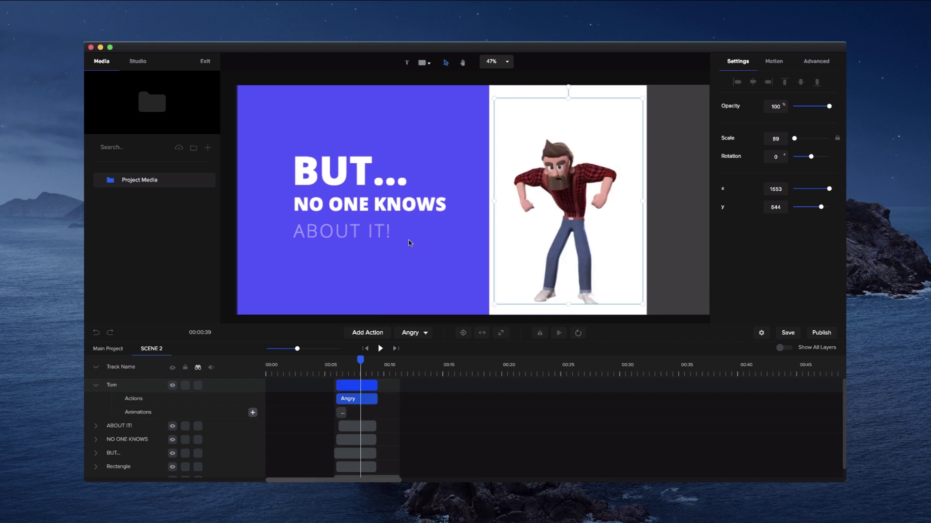
# Preview the Angry action from about 00:05, then stop playback
pyautogui.click(332, 367)
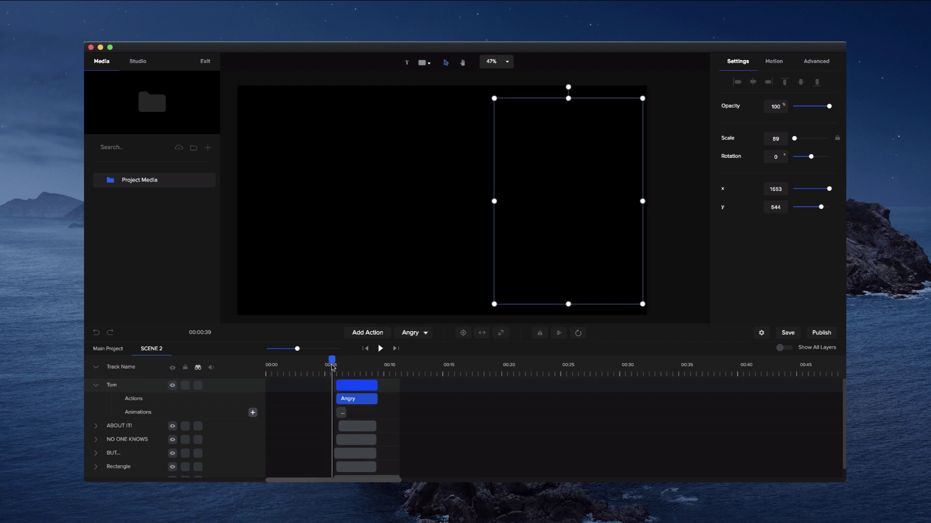
pyautogui.click(381, 348)
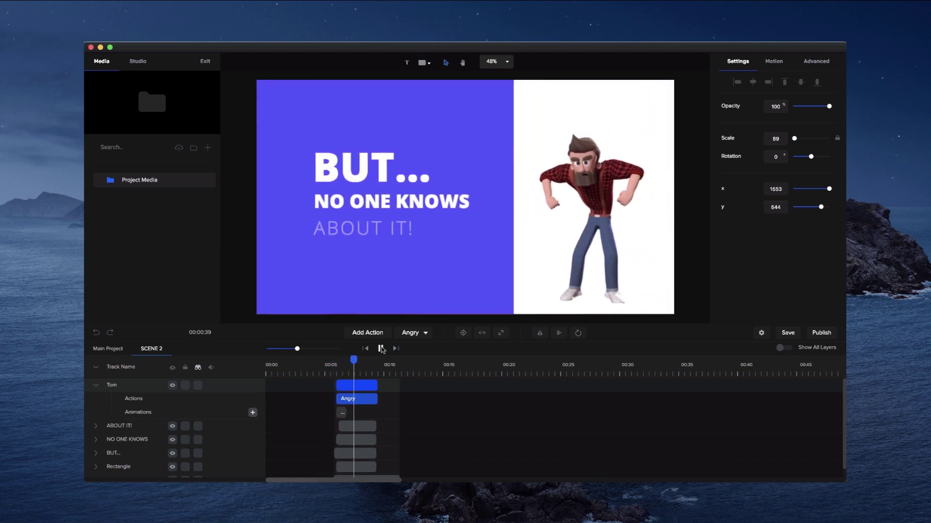
pyautogui.click(381, 349)
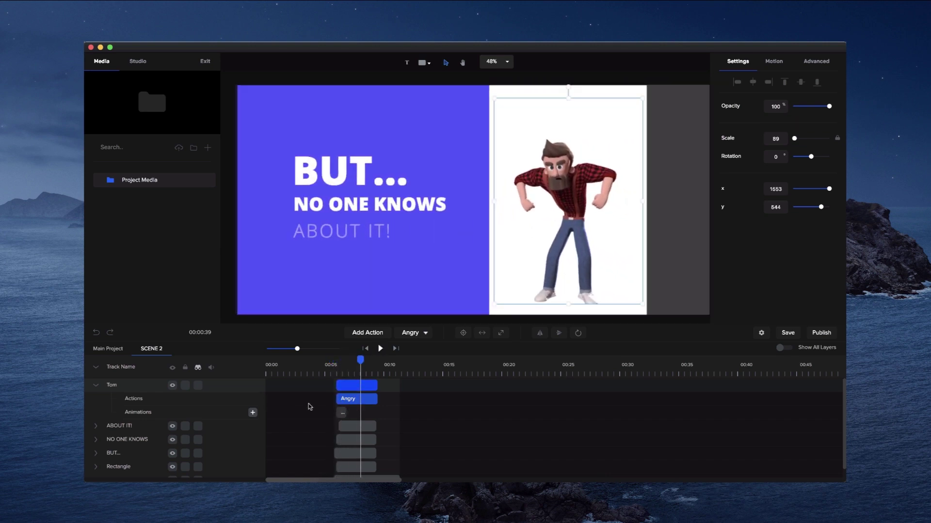
# Shift the blue background rectangle's colour from blue toward red
pyautogui.click(342, 171)
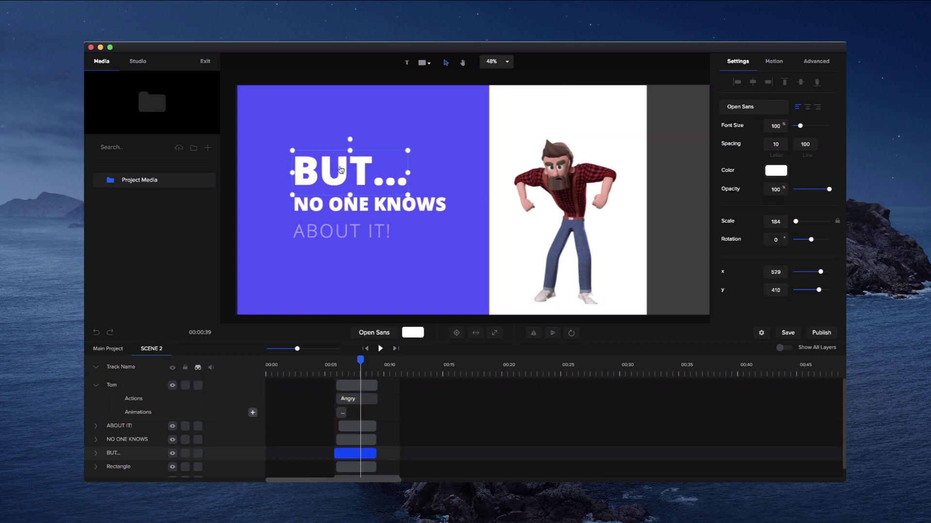
pyautogui.click(353, 260)
pyautogui.click(776, 107)
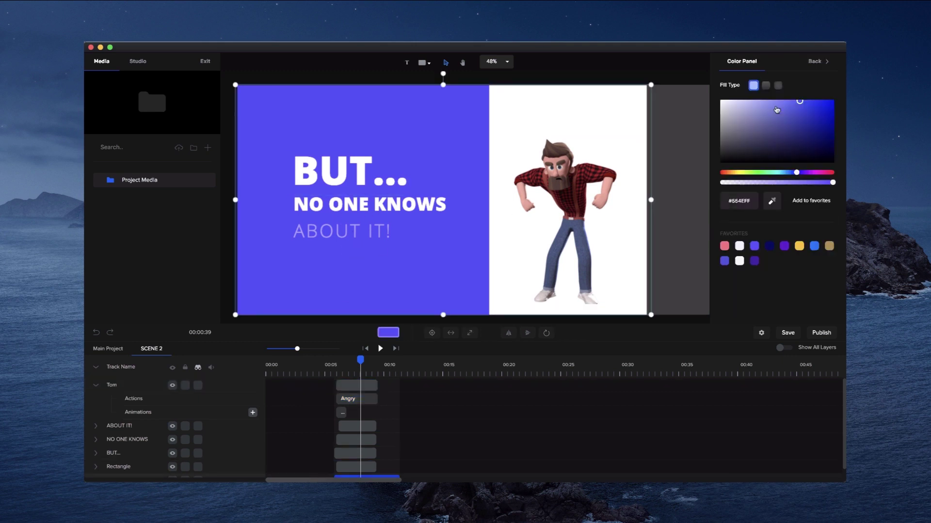
pyautogui.moveTo(794, 174); pyautogui.dragTo(830, 179)
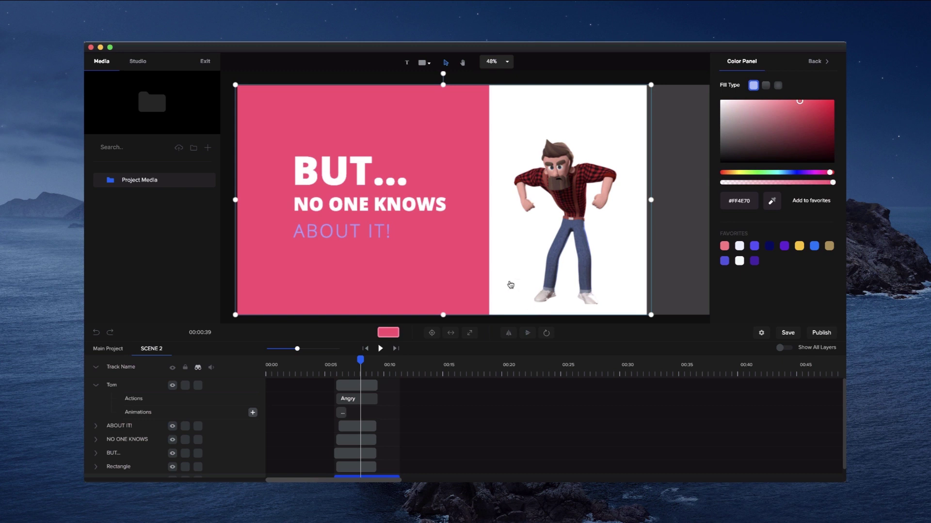
# Fill the white rectangle with the scene's sampled pink, darkened to #E33467
pyautogui.click(541, 126)
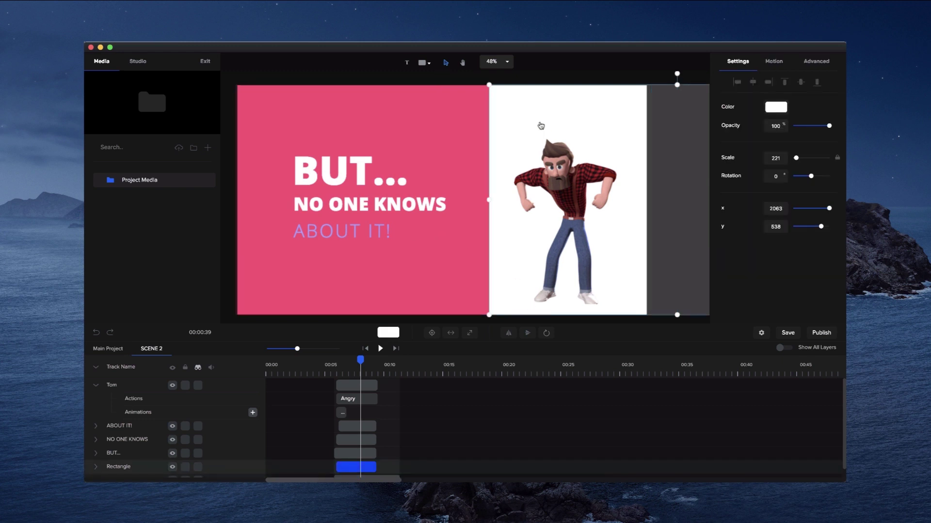
pyautogui.click(776, 108)
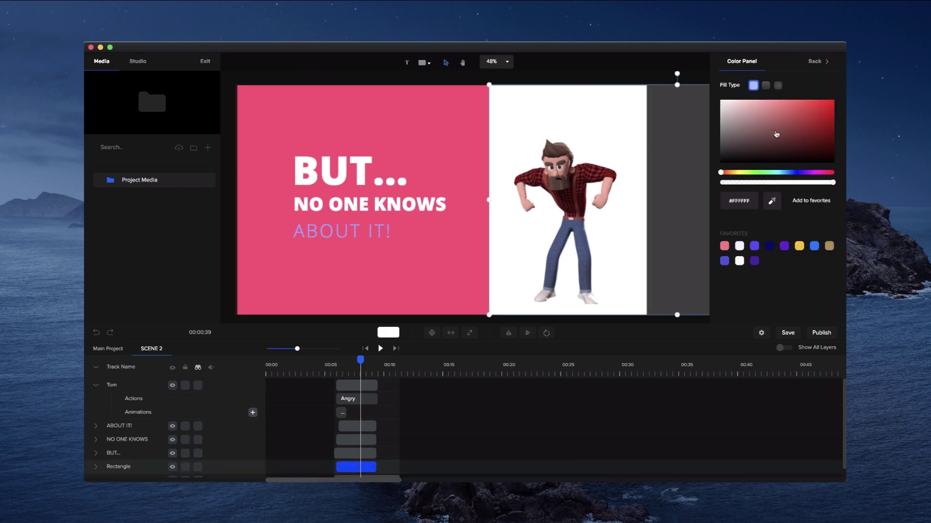
pyautogui.click(774, 201)
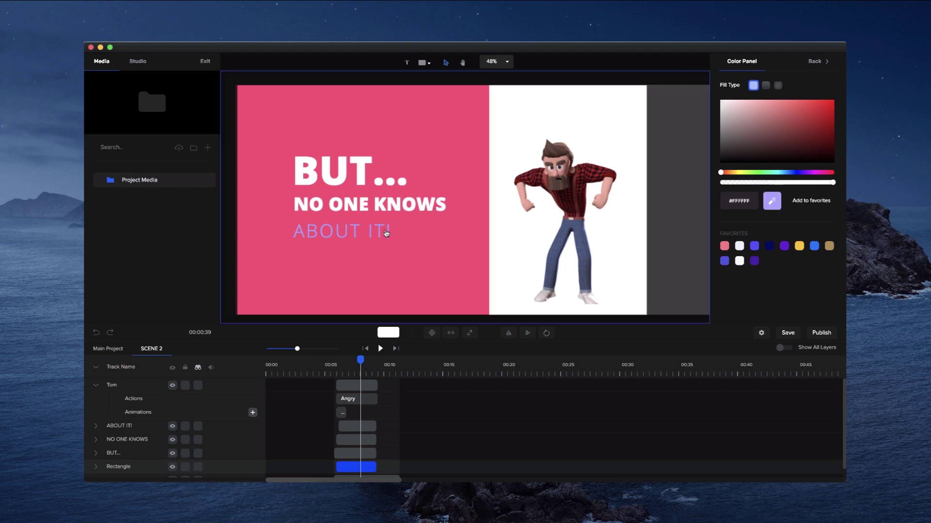
pyautogui.scroll(5, 393, 243)
pyautogui.scroll(2, 393, 243)
pyautogui.click(450, 231)
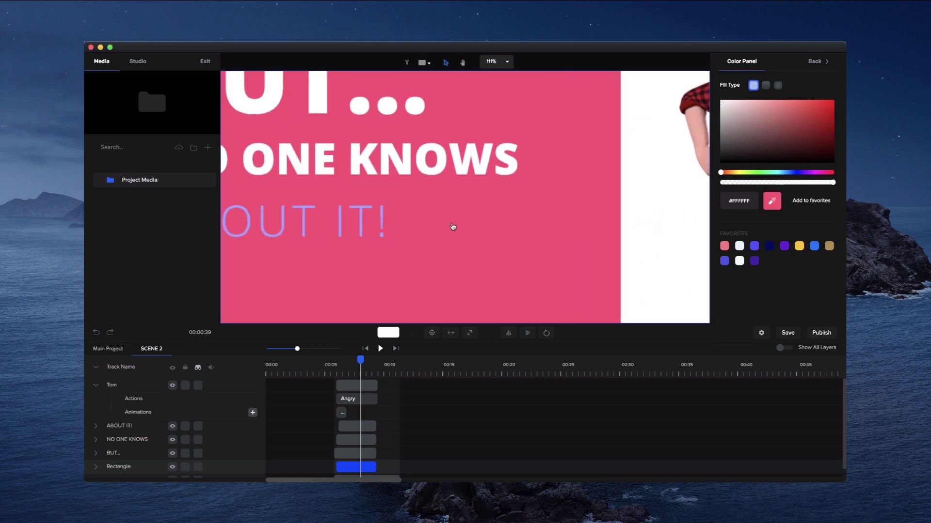
pyautogui.scroll(-2, 455, 223)
pyautogui.scroll(-3, 455, 221)
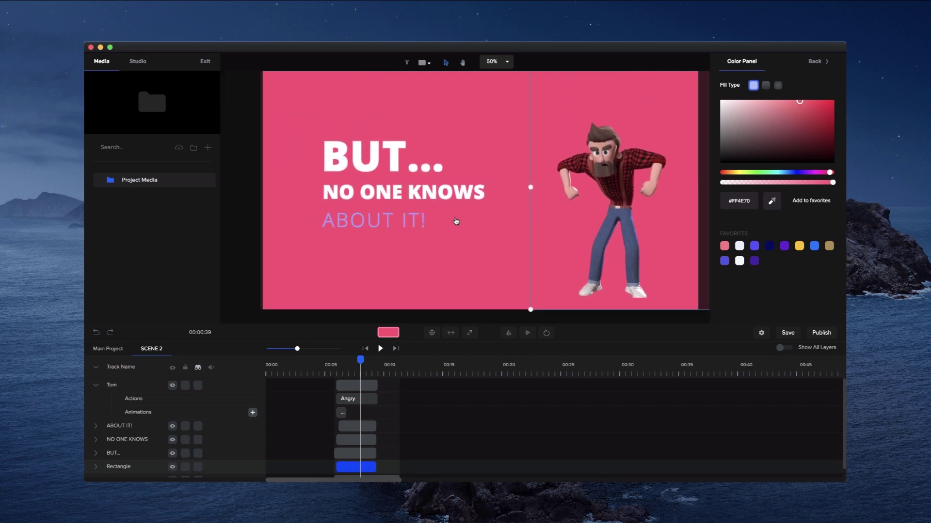
pyautogui.moveTo(806, 104); pyautogui.dragTo(809, 110)
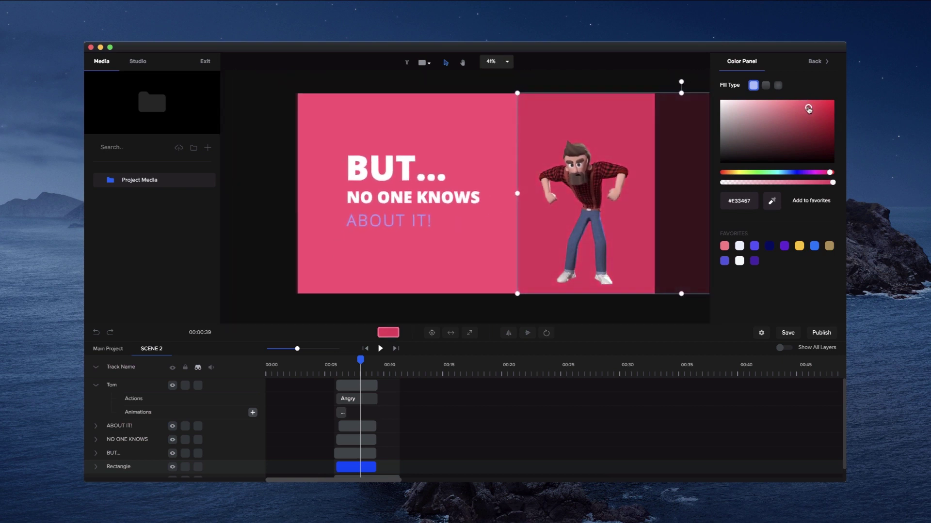
pyautogui.click(643, 75)
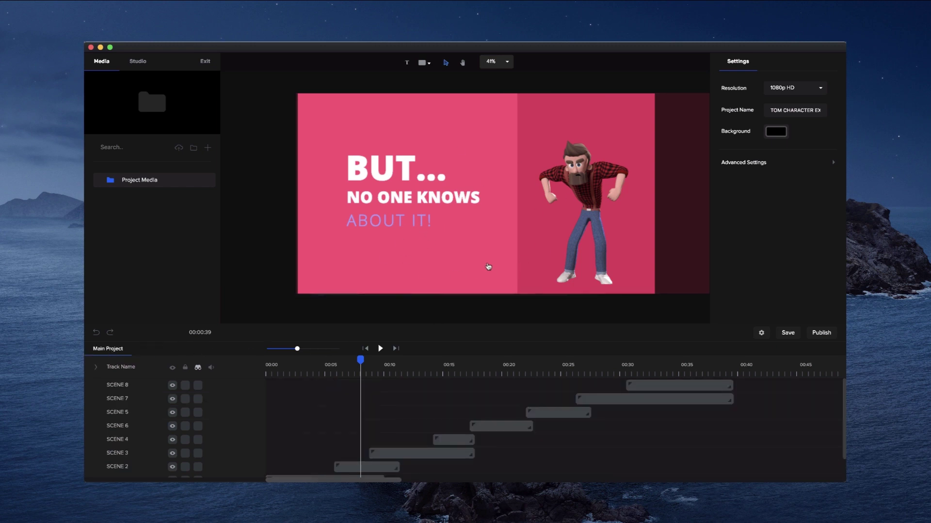
# Move the preview to the MEET YOUR AGENCY title near 00:10 and open Scene 3
pyautogui.click(416, 367)
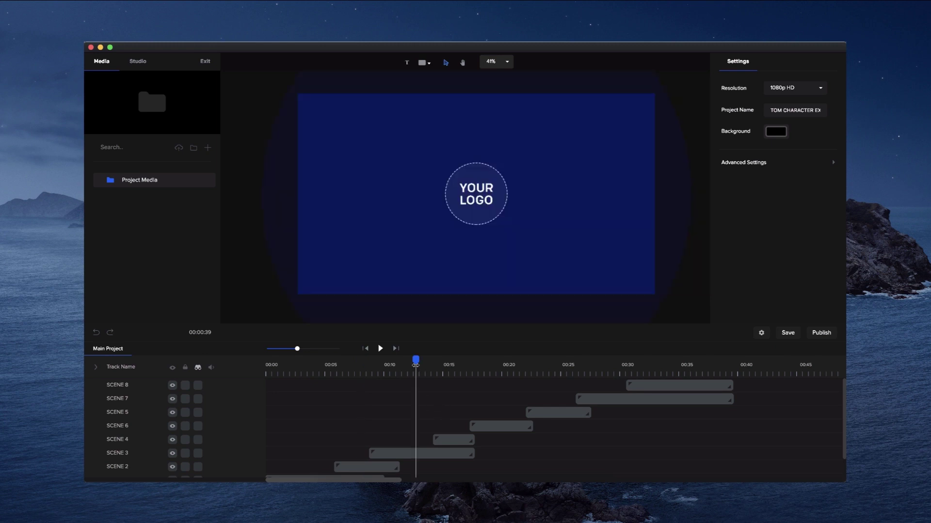
pyautogui.click(474, 204)
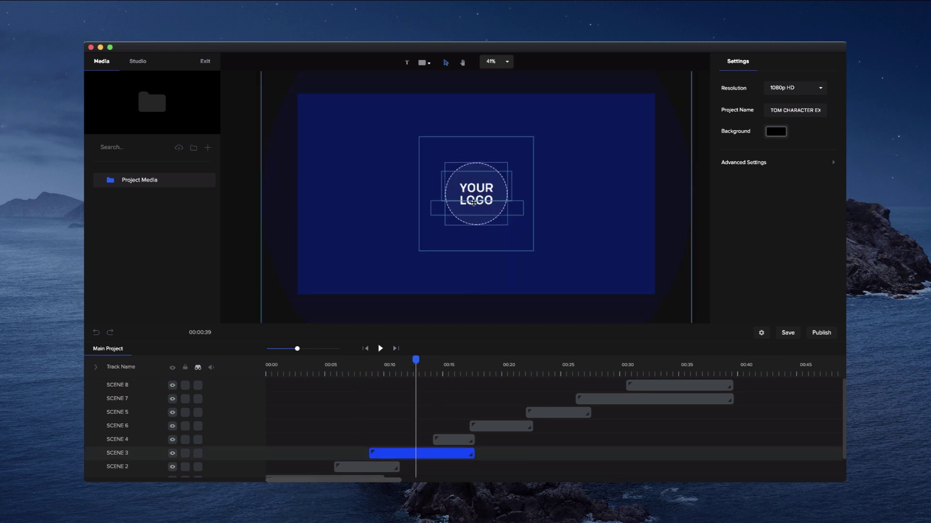
pyautogui.click(392, 370)
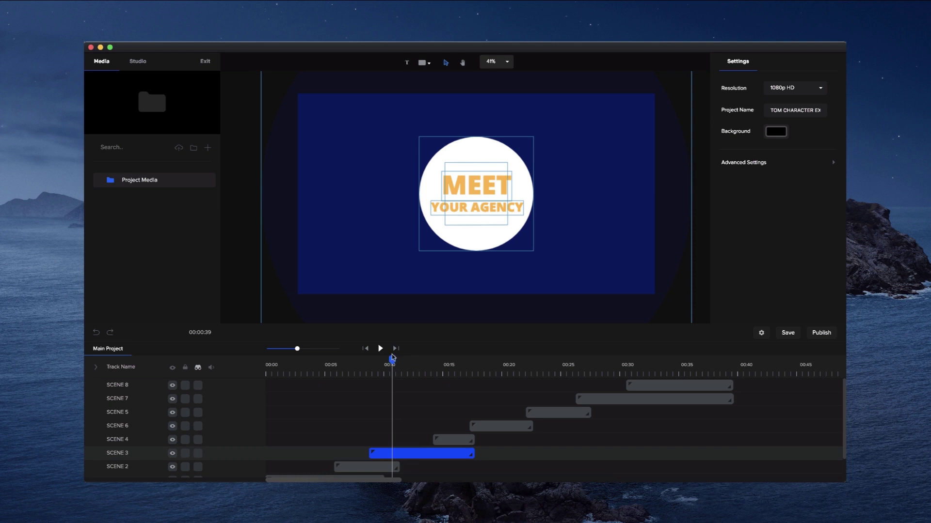
pyautogui.doubleClick(406, 453)
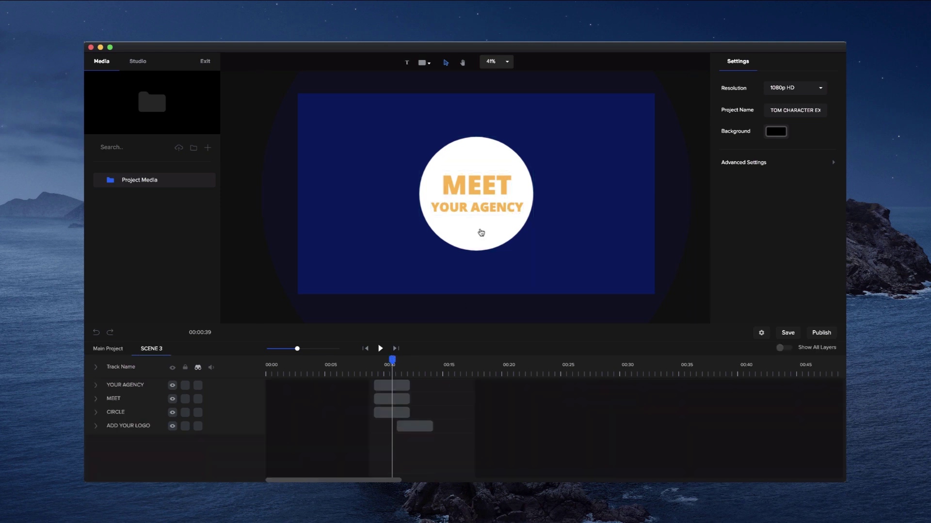
pyautogui.scroll(5, 481, 210)
# Replace YOUR AGENCY with the two-line text CREATIVE / STUDIO
pyautogui.click(481, 211)
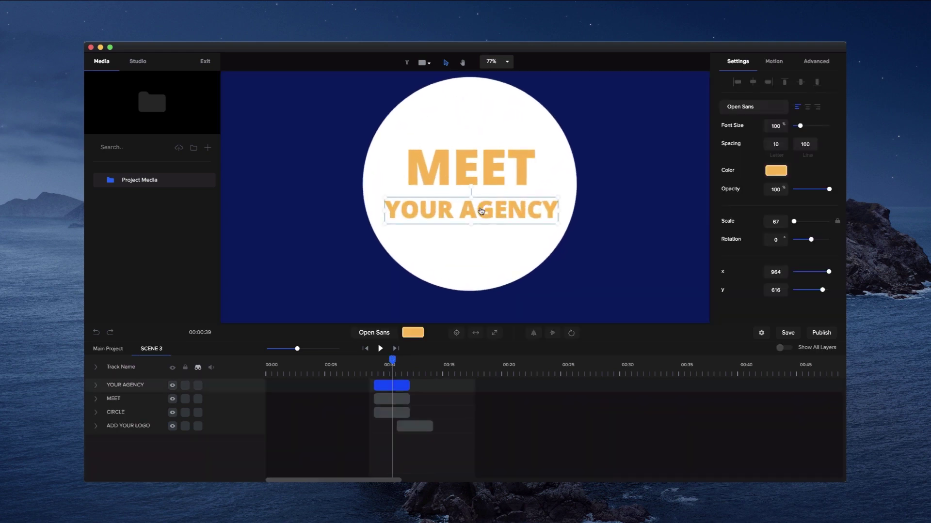
pyautogui.doubleClick(481, 212)
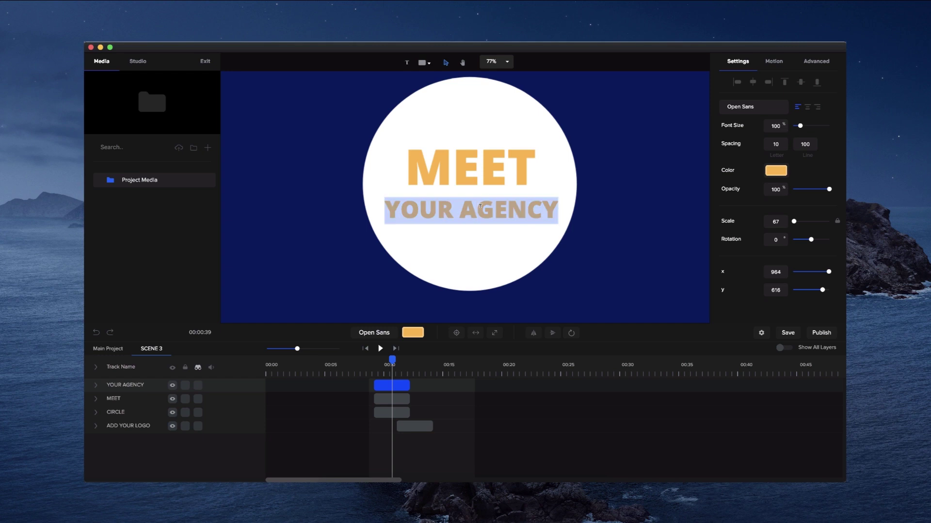
pyautogui.write('CREATE')
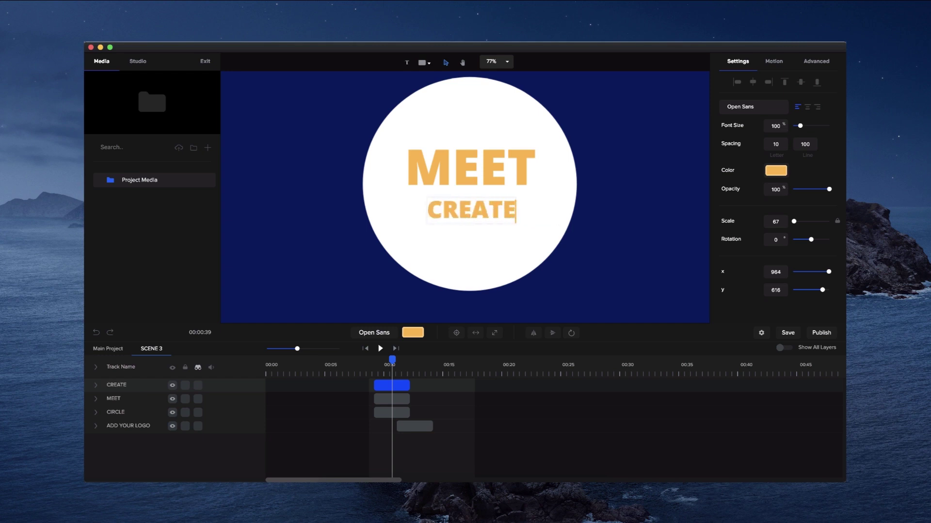
pyautogui.press('BackSpace')
pyautogui.write('IVE')
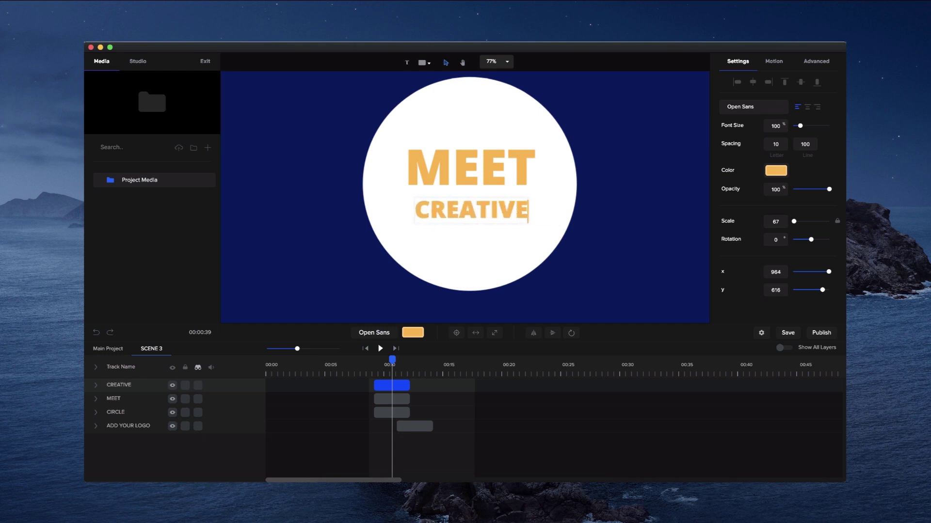
pyautogui.press('Return')
pyautogui.write('STUDIO')
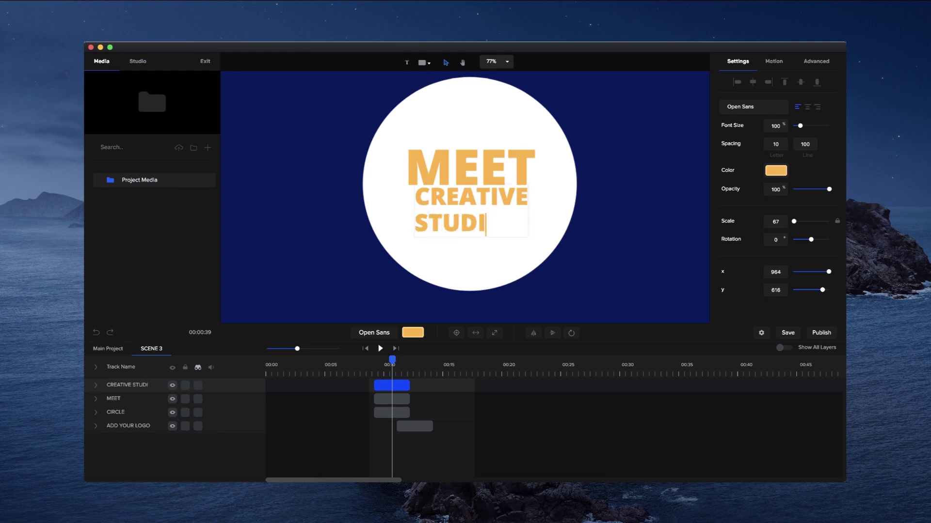
pyautogui.click(598, 224)
# Centre-align and enlarge CREATIVE STUDIO, placing MEET just above it
pyautogui.click(484, 216)
pyautogui.doubleClick(480, 221)
pyautogui.click(807, 107)
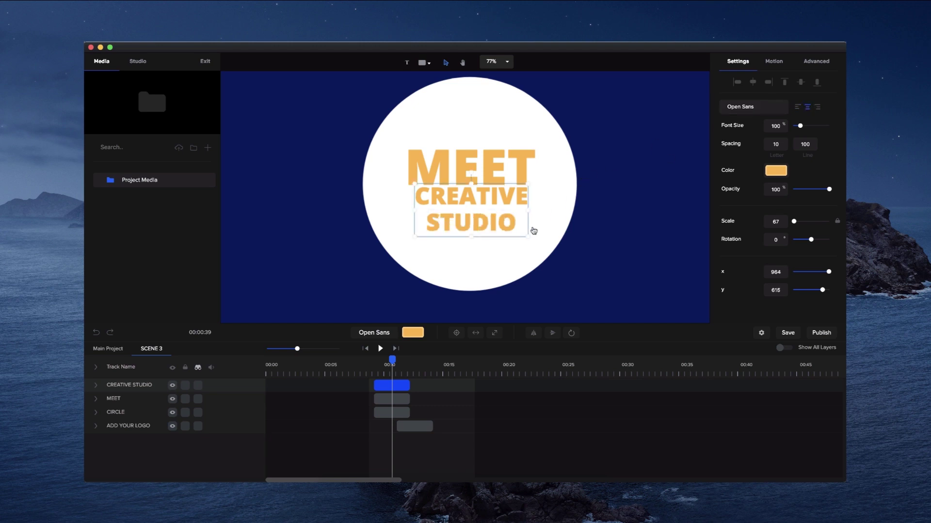
pyautogui.moveTo(528, 237)
pyautogui.mouseDown()
pyautogui.moveTo(576, 254)
pyautogui.moveTo(523, 249)
pyautogui.mouseUp()
pyautogui.click(492, 148)
pyautogui.moveTo(493, 149); pyautogui.dragTo(493, 122)
pyautogui.moveTo(500, 201); pyautogui.dragTo(503, 182)
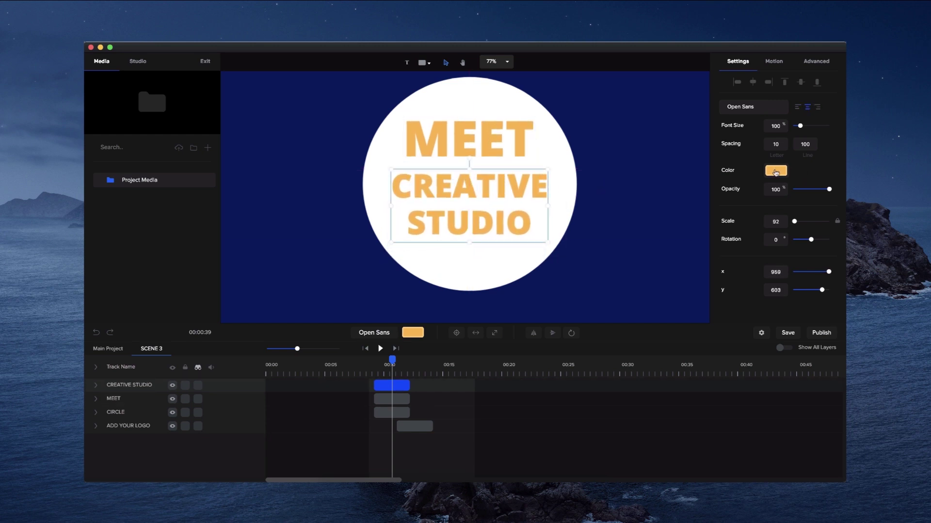
# Recolour the CREATIVE STUDIO text from orange to red #FF4936
pyautogui.click(775, 170)
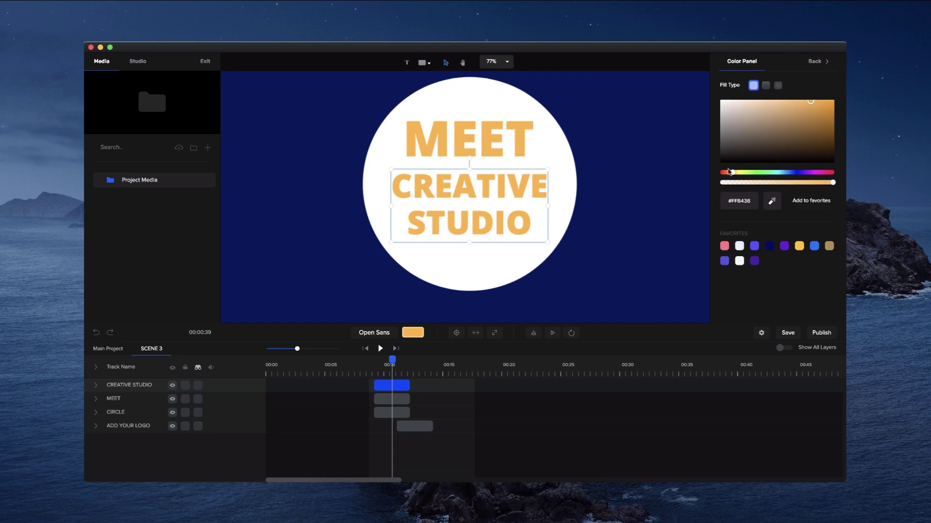
pyautogui.moveTo(727, 173); pyautogui.dragTo(722, 172)
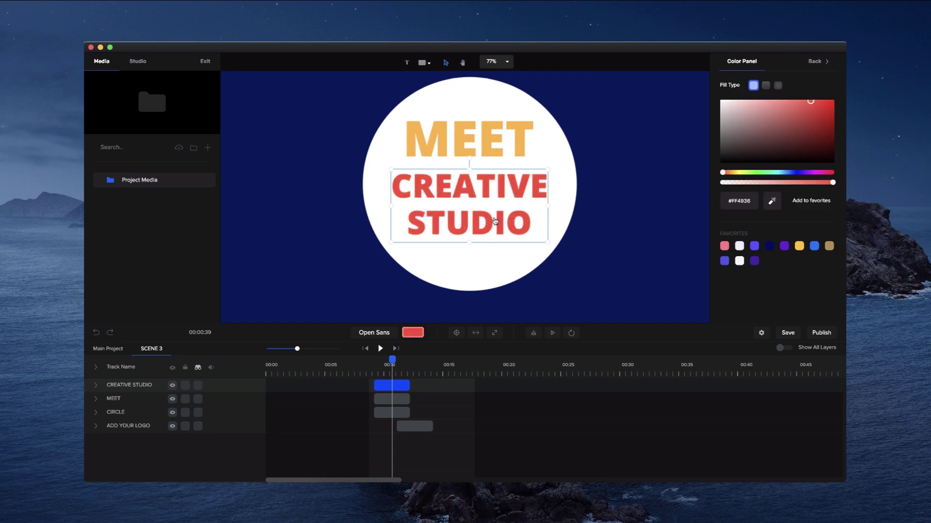
pyautogui.scroll(-3, 494, 221)
pyautogui.scroll(-3, 494, 221)
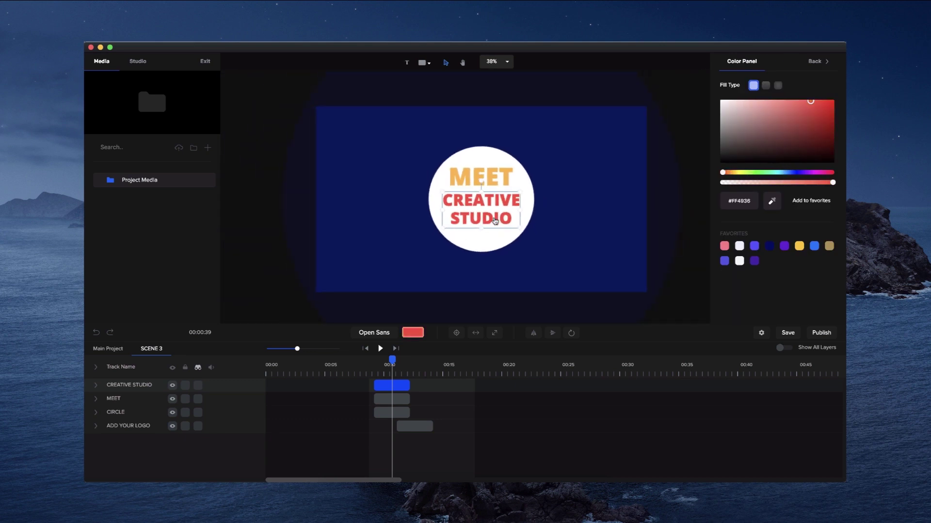
pyautogui.click(490, 244)
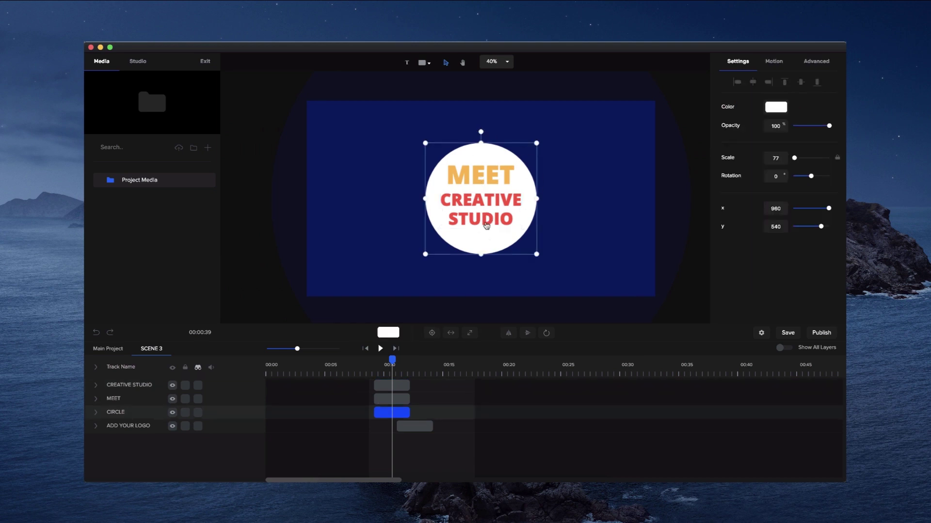
pyautogui.moveTo(391, 359); pyautogui.dragTo(417, 360)
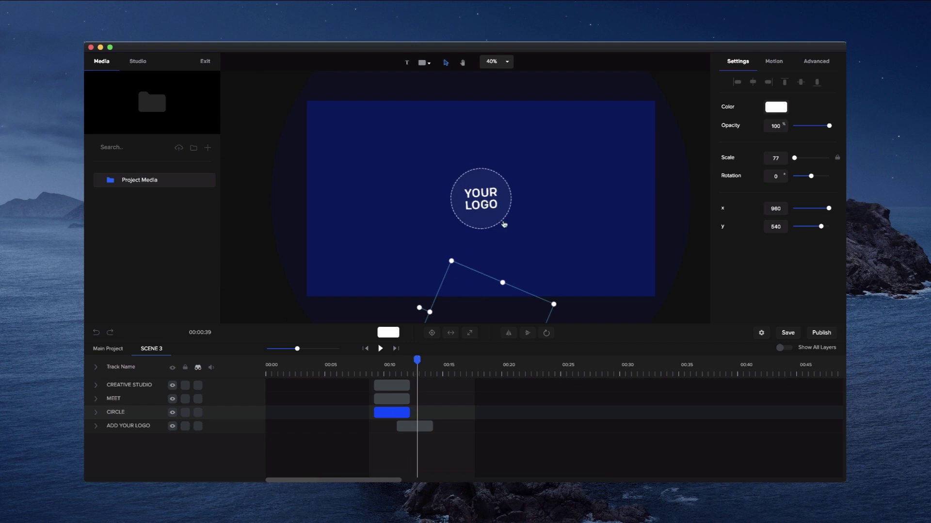
# Import CS_ICON_PNG.png from the CreateStudio Logo Files folder into Project Media
pyautogui.click(488, 212)
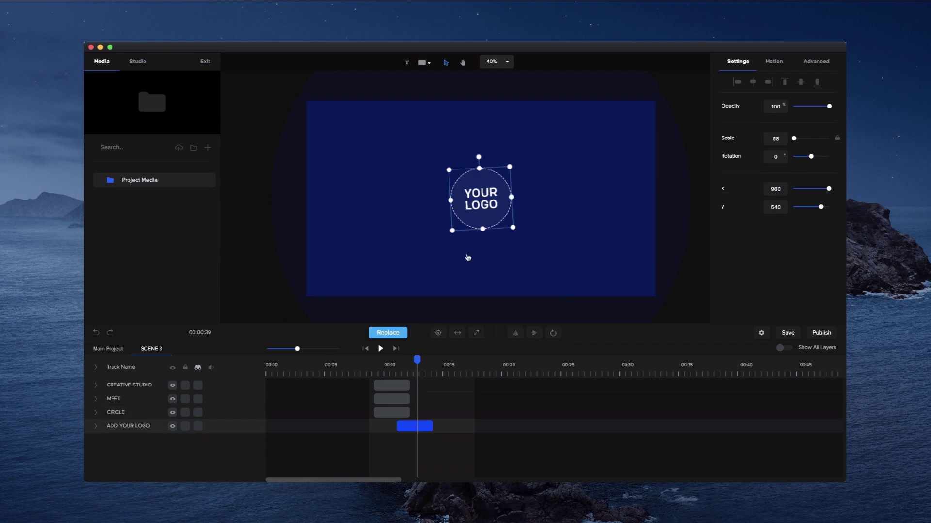
pyautogui.scroll(2, 484, 229)
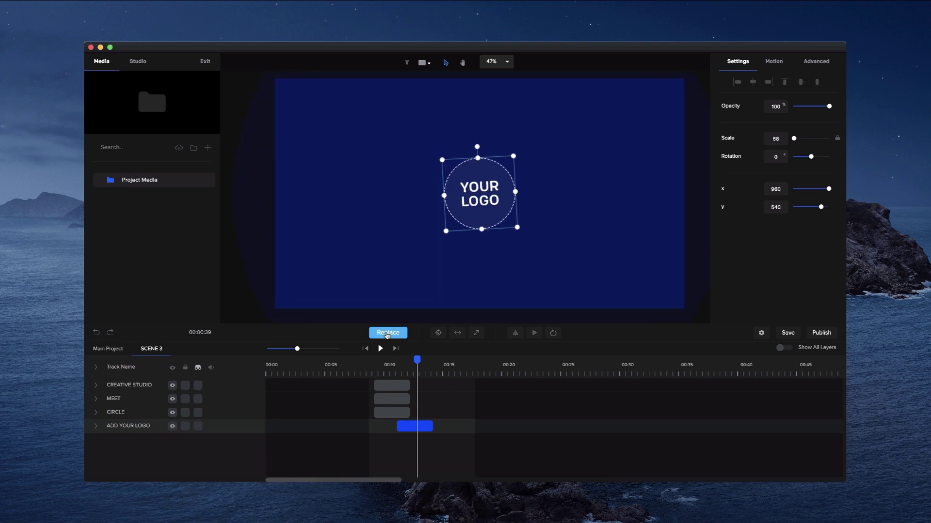
pyautogui.click(208, 148)
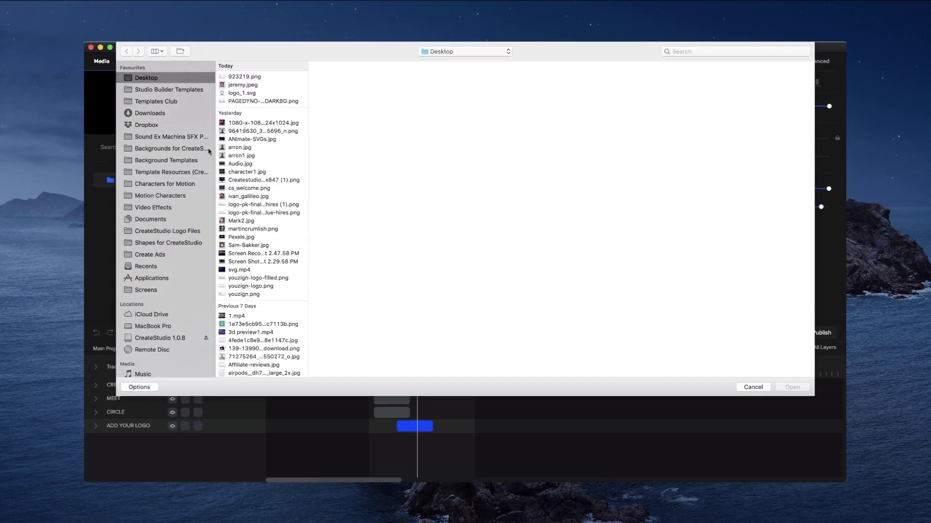
pyautogui.click(177, 232)
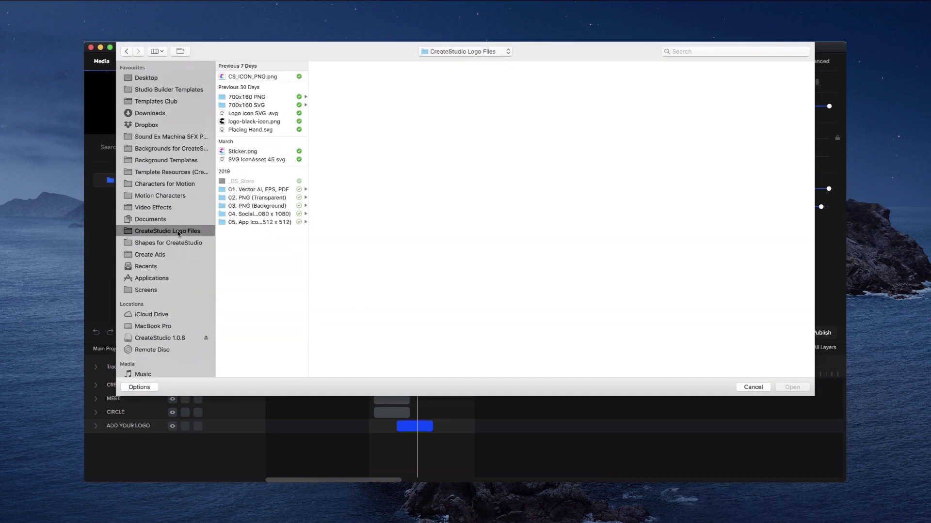
pyautogui.doubleClick(267, 76)
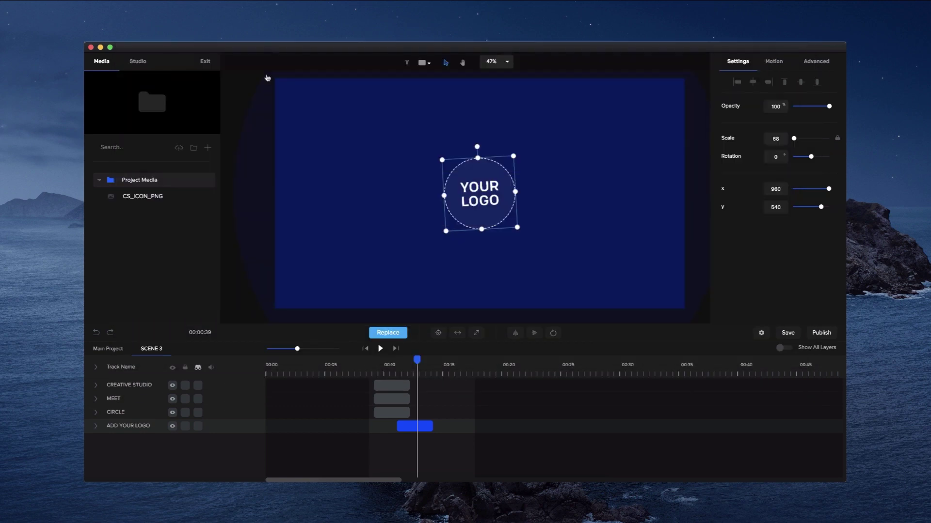
pyautogui.click(148, 203)
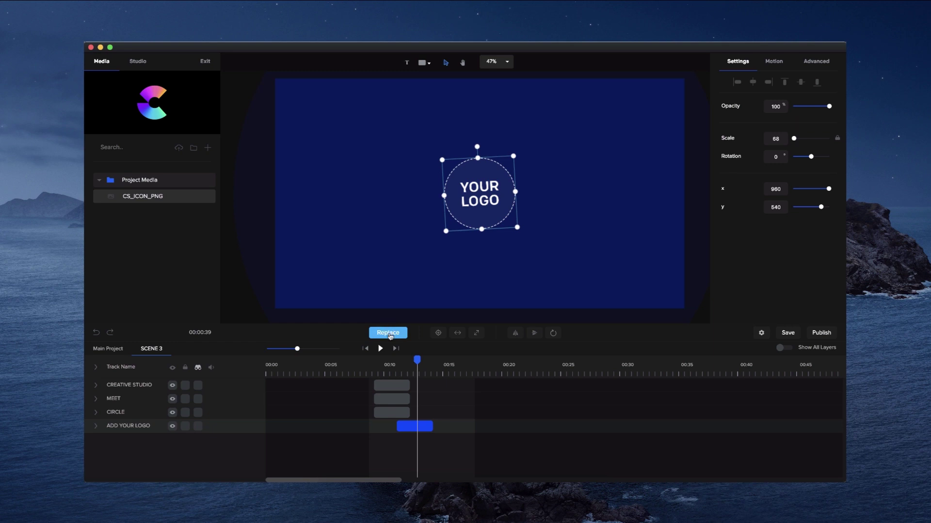
pyautogui.click(403, 361)
pyautogui.moveTo(401, 360)
pyautogui.mouseDown()
pyautogui.moveTo(433, 360)
pyautogui.moveTo(411, 360)
pyautogui.mouseUp()
# Swap the YOUR LOGO placeholder for CS_ICON_PNG, preview it, and return to Main Project
pyautogui.click(391, 333)
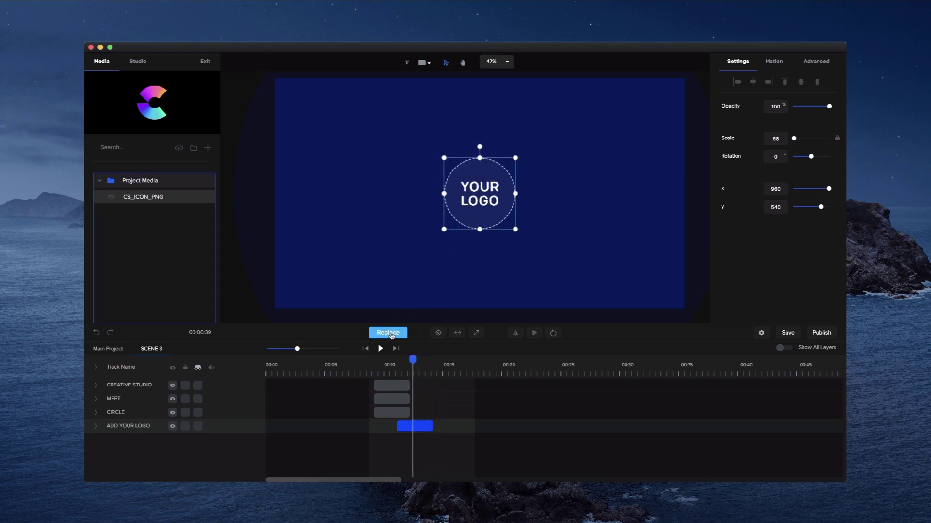
pyautogui.click(159, 197)
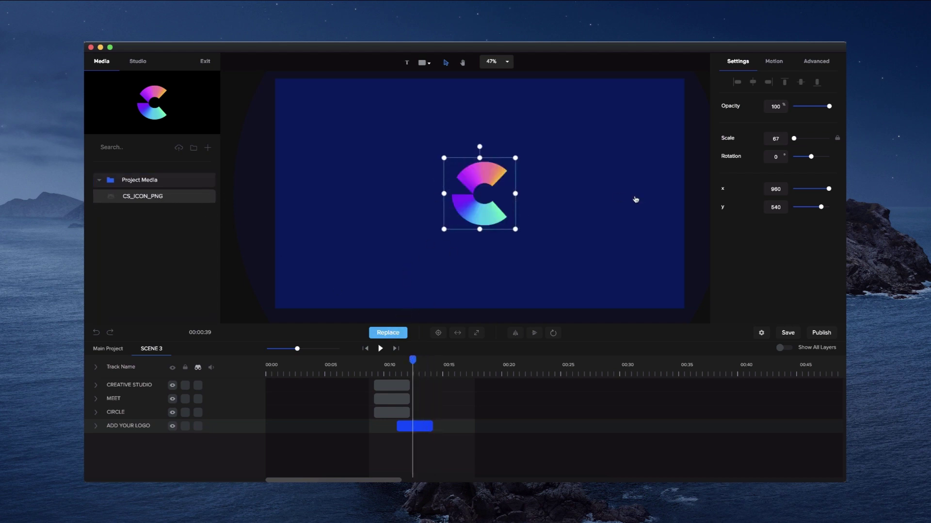
pyautogui.moveTo(412, 360); pyautogui.dragTo(429, 360)
pyautogui.click(110, 349)
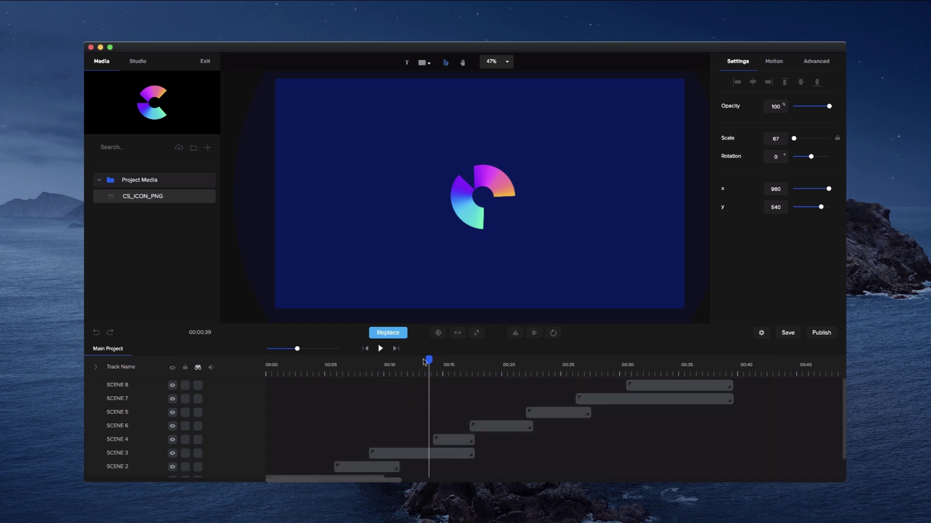
# Open Scene 7 and set YOURSITE.COM in Bebas Neue, enlarged
pyautogui.moveTo(428, 361); pyautogui.dragTo(607, 351)
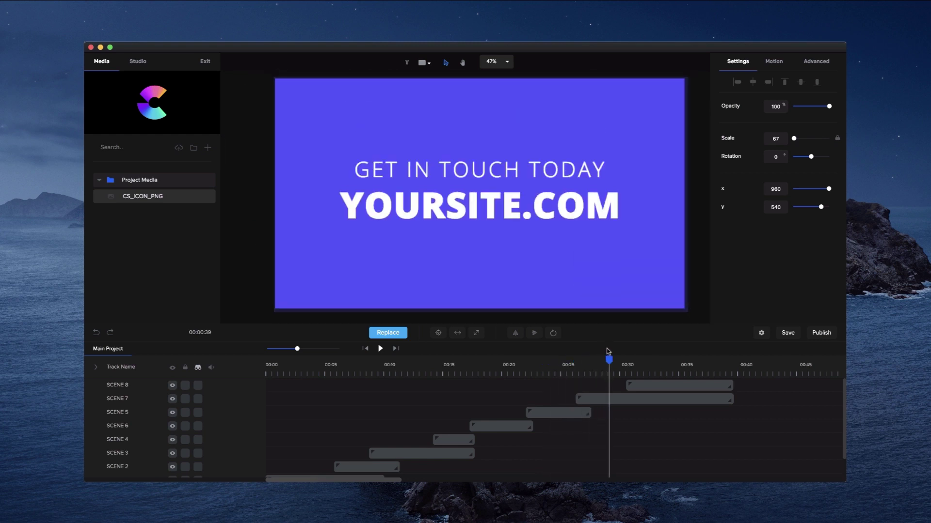
pyautogui.doubleClick(576, 195)
pyautogui.click(575, 206)
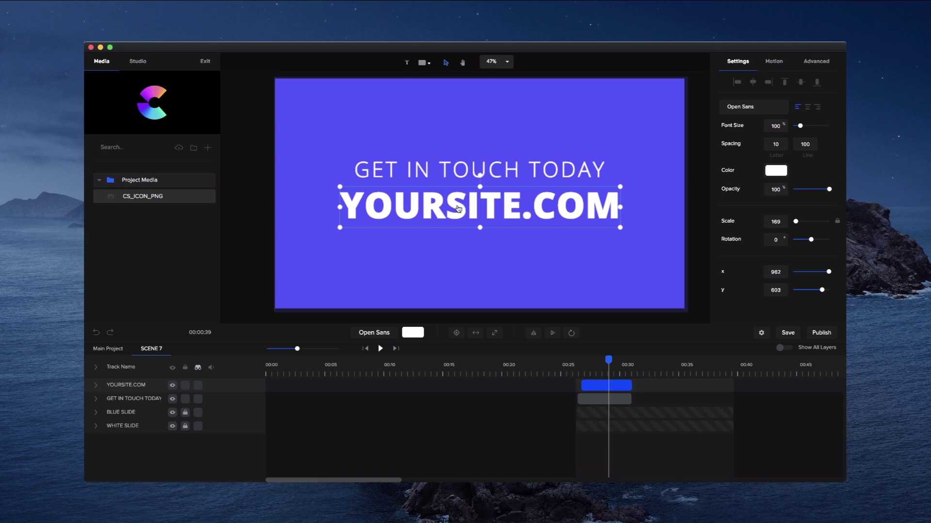
pyautogui.click(744, 117)
pyautogui.click(731, 127)
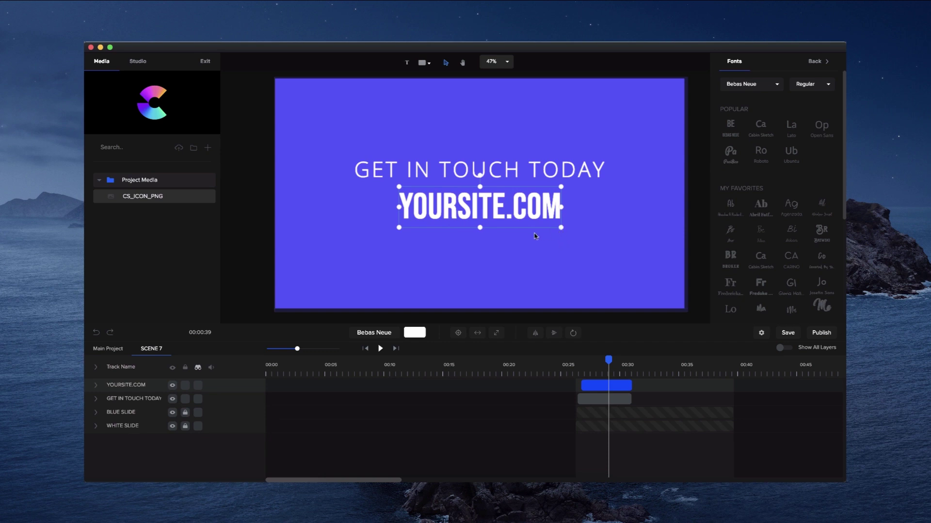
pyautogui.scroll(2, 401, 235)
pyautogui.moveTo(395, 227); pyautogui.dragTo(279, 257)
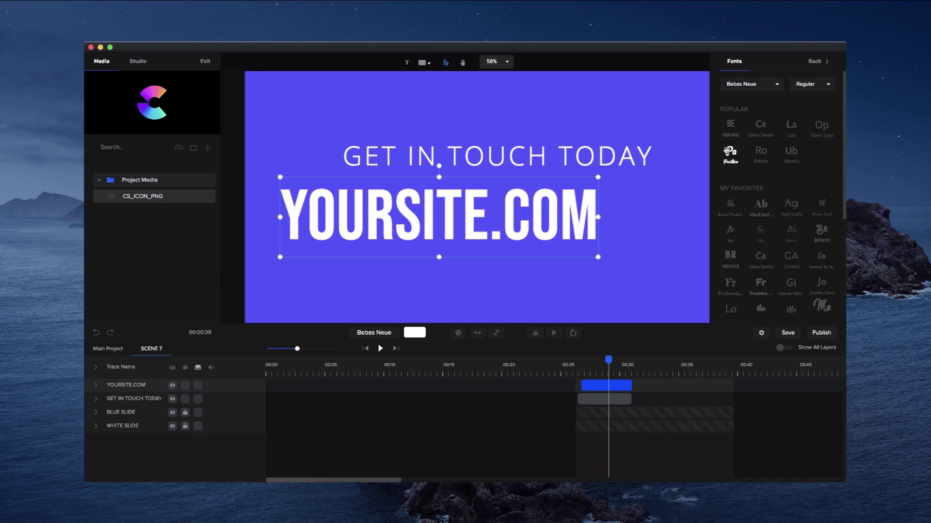
pyautogui.click(458, 333)
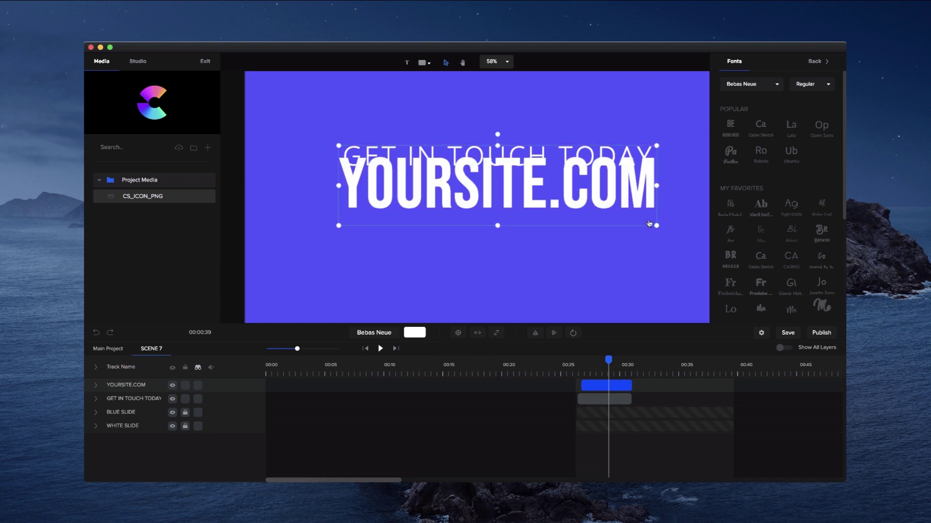
# Position YOURSITE.COM beneath GET IN TOUCH TODAY, centred horizontally at x 960
pyautogui.click(811, 62)
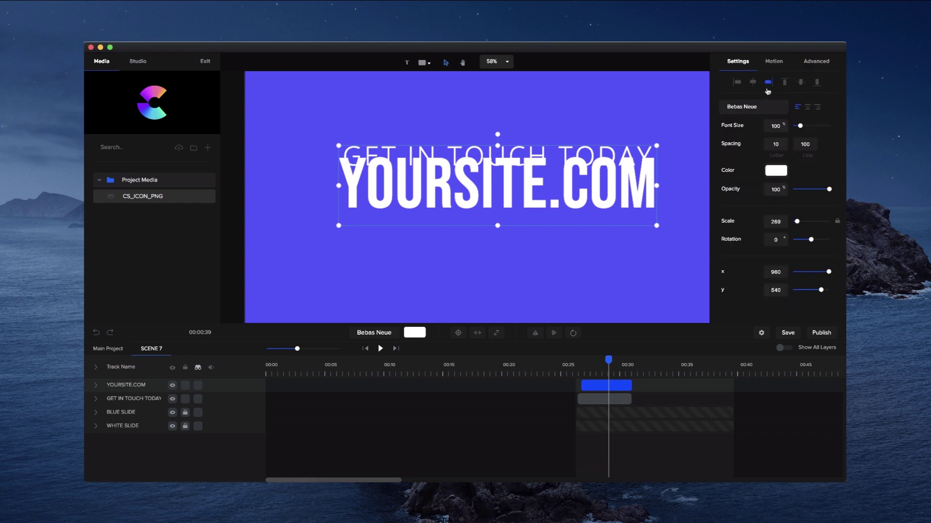
pyautogui.moveTo(629, 178); pyautogui.dragTo(628, 212)
pyautogui.scroll(-3, 630, 193)
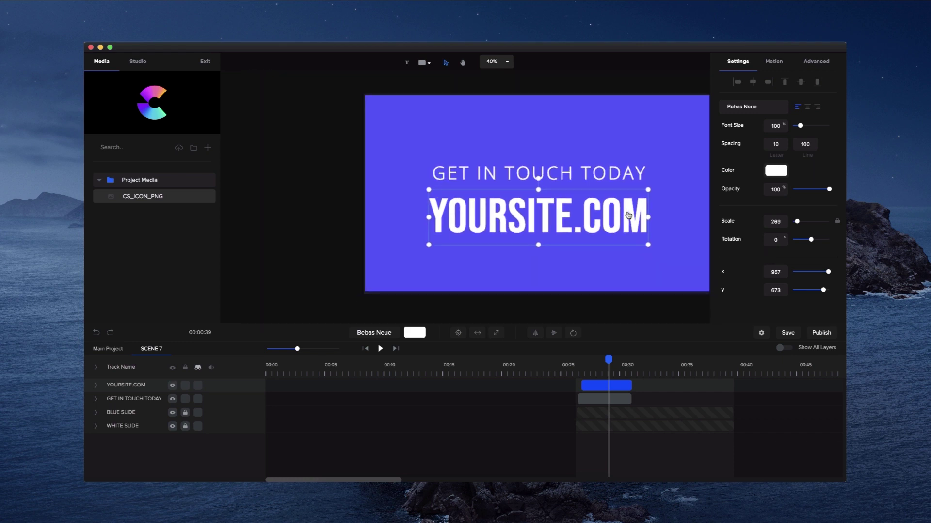
pyautogui.moveTo(615, 206); pyautogui.dragTo(579, 198)
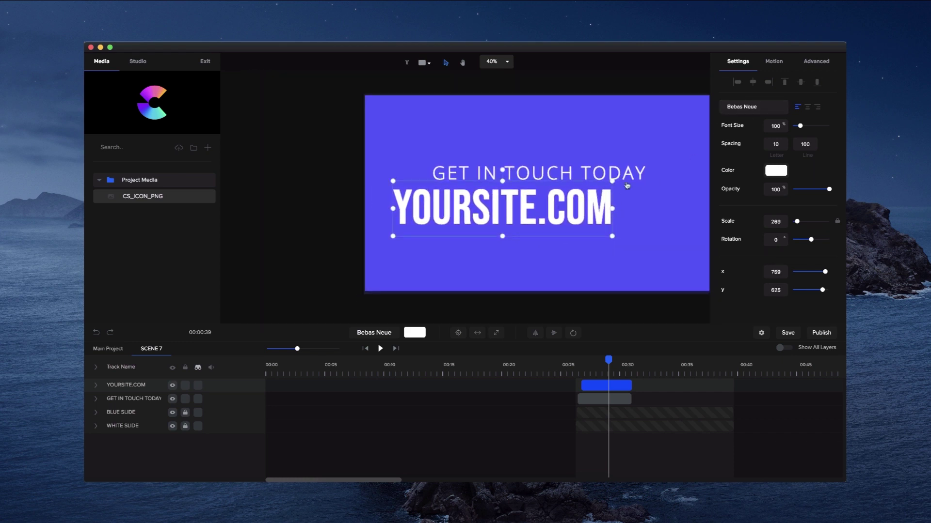
pyautogui.click(752, 83)
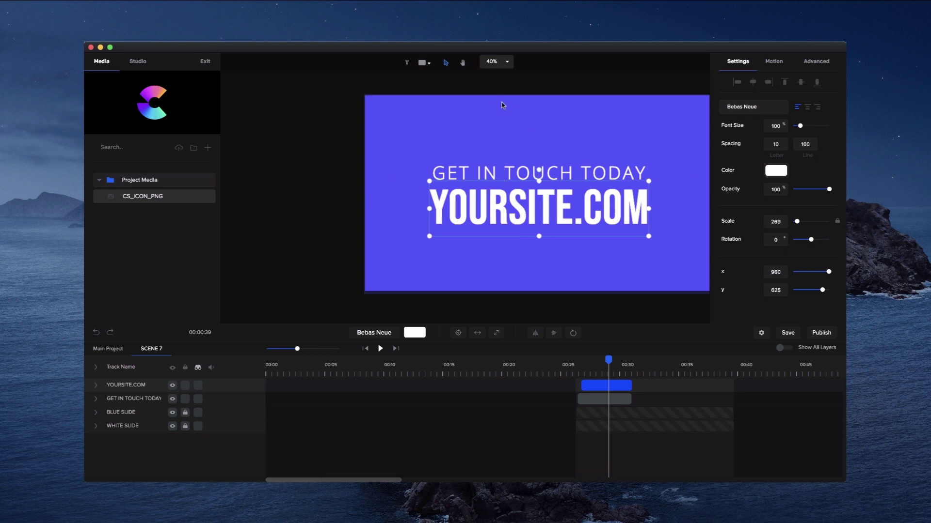
pyautogui.click(464, 63)
pyautogui.hscroll(5, 494, 141)
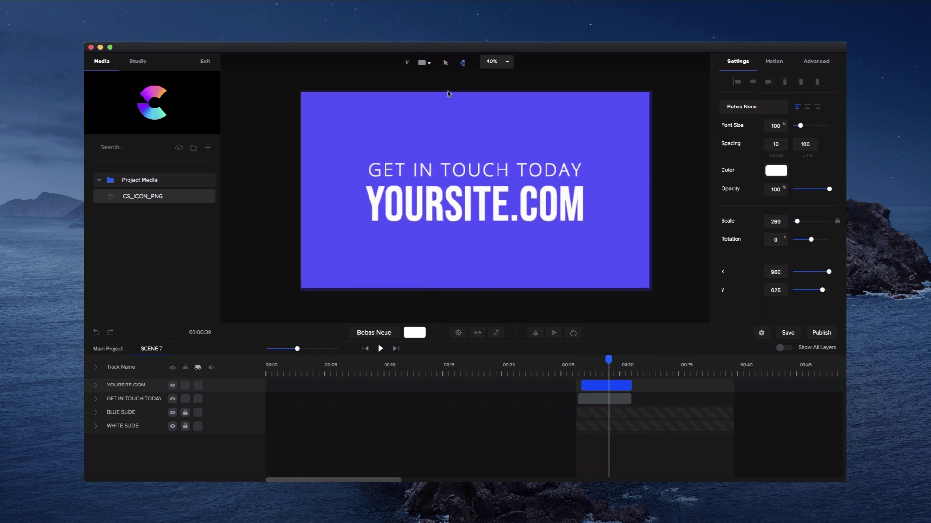
pyautogui.scroll(2, 495, 144)
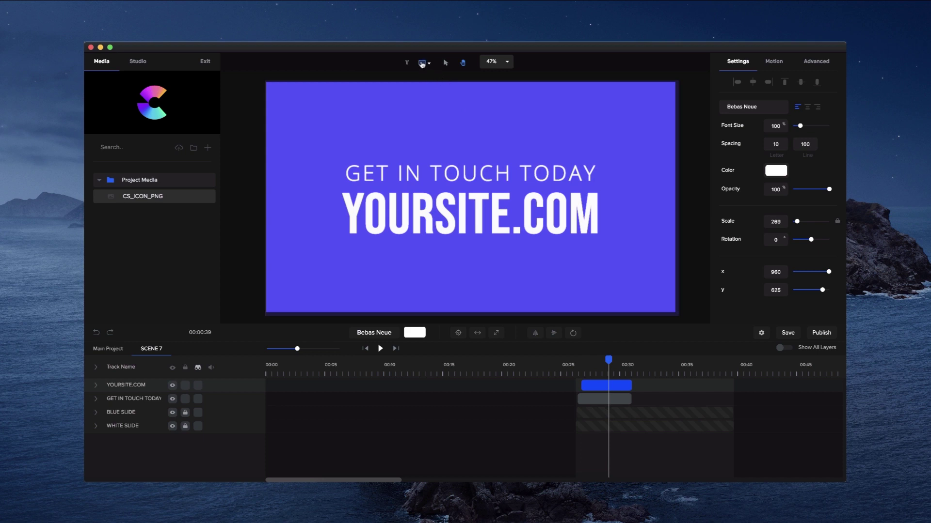
pyautogui.click(422, 62)
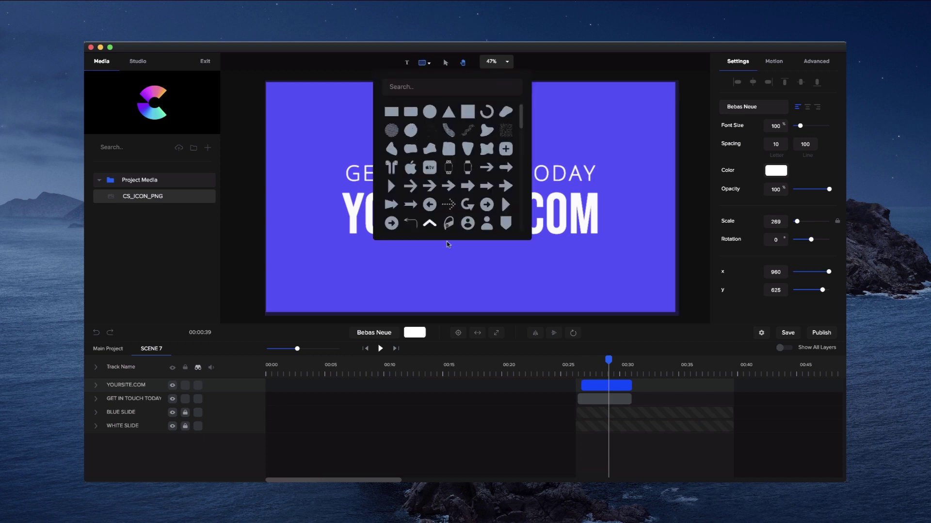
# Add a slide-filling zigzag pattern above BLUE SLIDE, behind the text, at 6% opacity
pyautogui.click(506, 131)
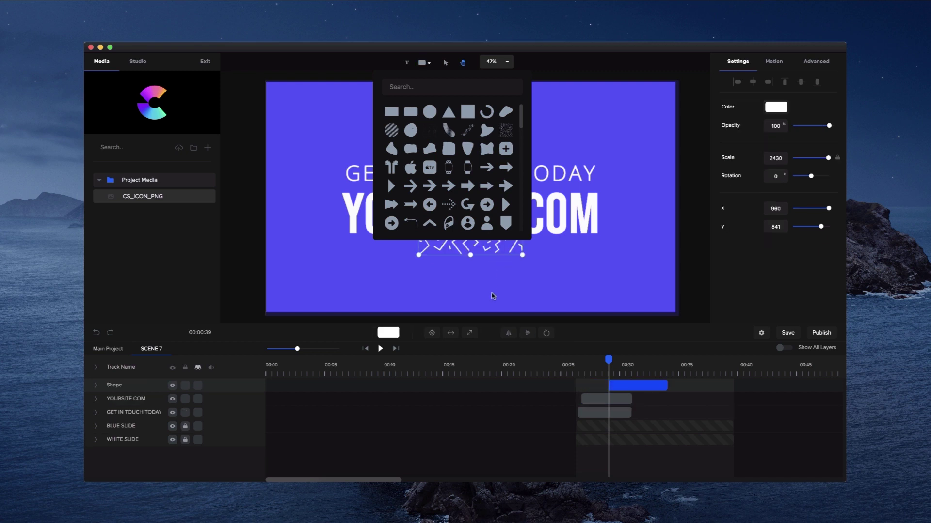
pyautogui.click(469, 332)
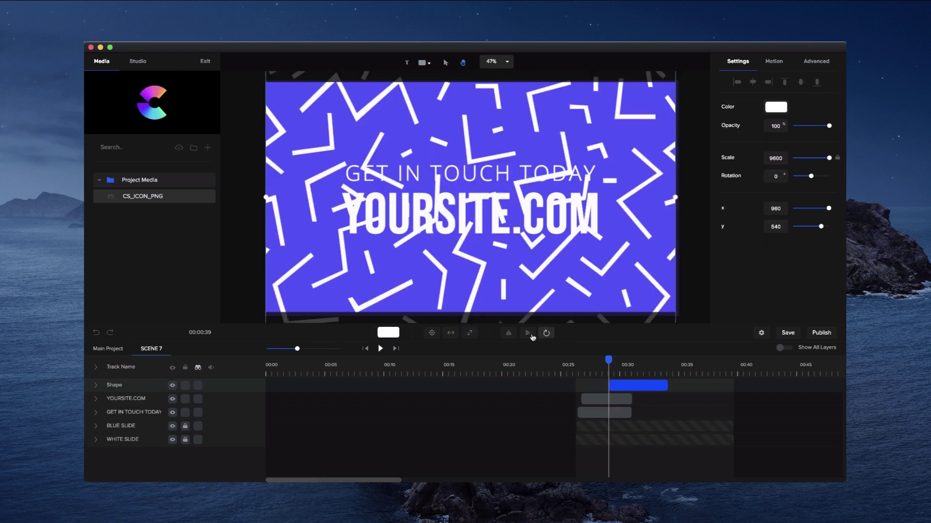
pyautogui.moveTo(652, 385); pyautogui.dragTo(625, 384)
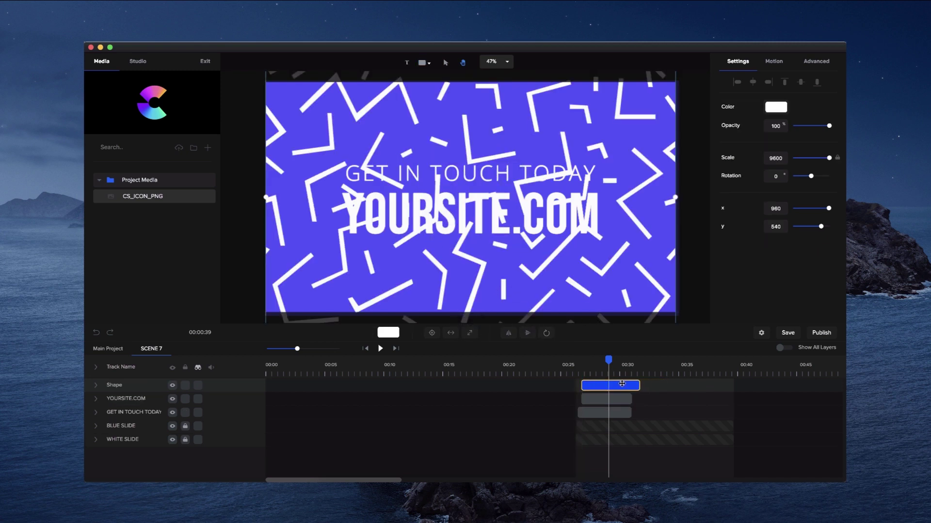
pyautogui.moveTo(132, 385); pyautogui.dragTo(148, 414)
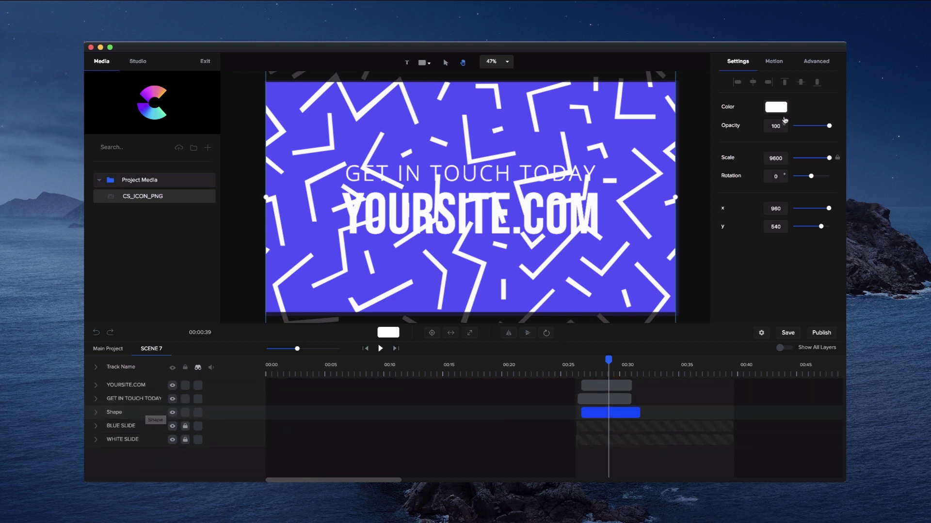
pyautogui.moveTo(829, 125); pyautogui.dragTo(794, 126)
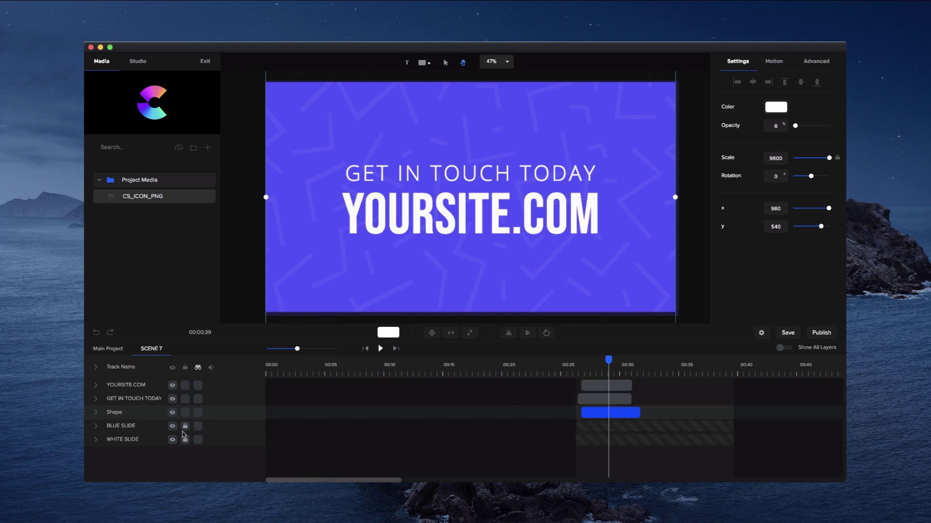
pyautogui.click(611, 284)
pyautogui.moveTo(580, 230); pyautogui.dragTo(577, 228)
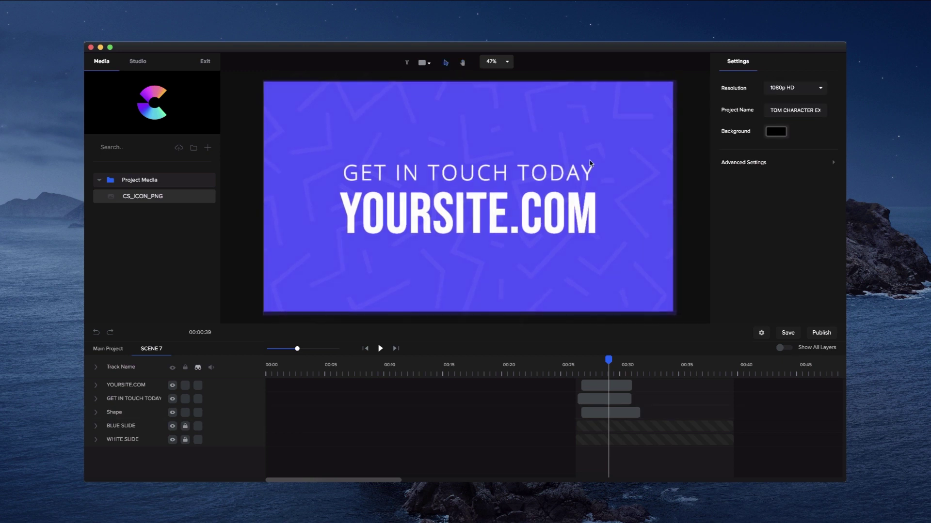
# Unlock the BLUE SLIDE layer and recolour Scene 7's background from blue to pink (#FF4E5F)
pyautogui.click(583, 156)
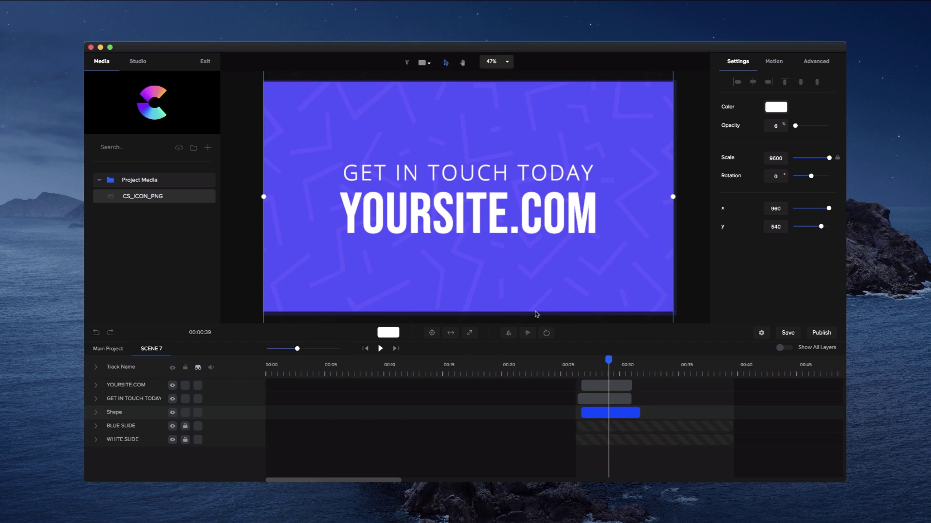
pyautogui.click(185, 427)
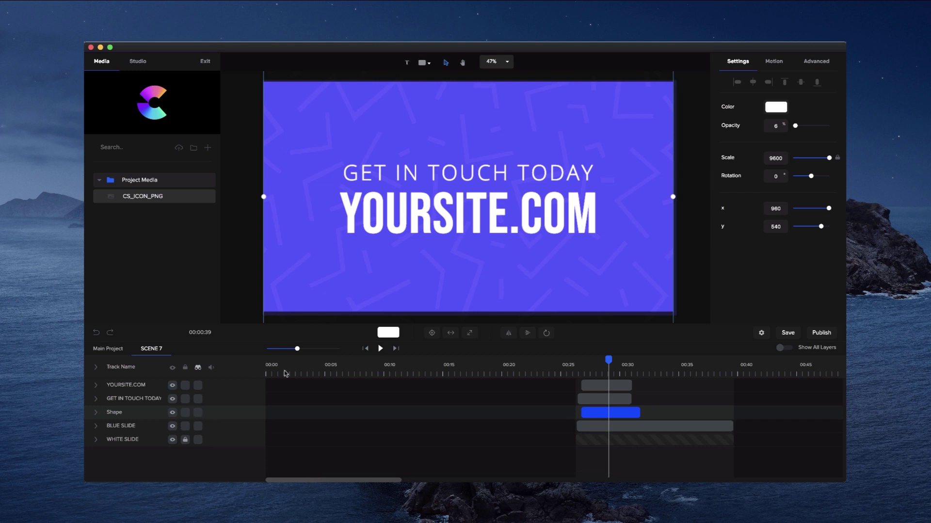
pyautogui.click(599, 410)
pyautogui.click(598, 410)
pyautogui.click(608, 426)
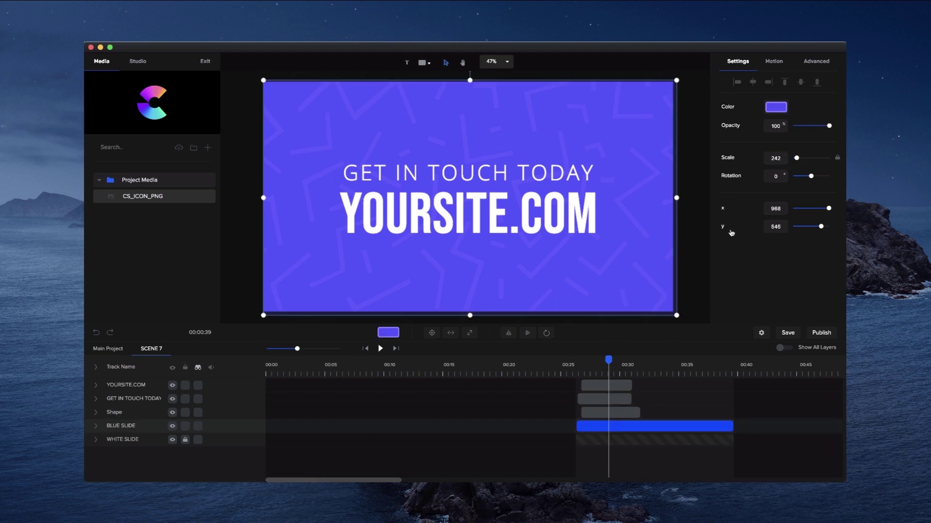
pyautogui.click(785, 113)
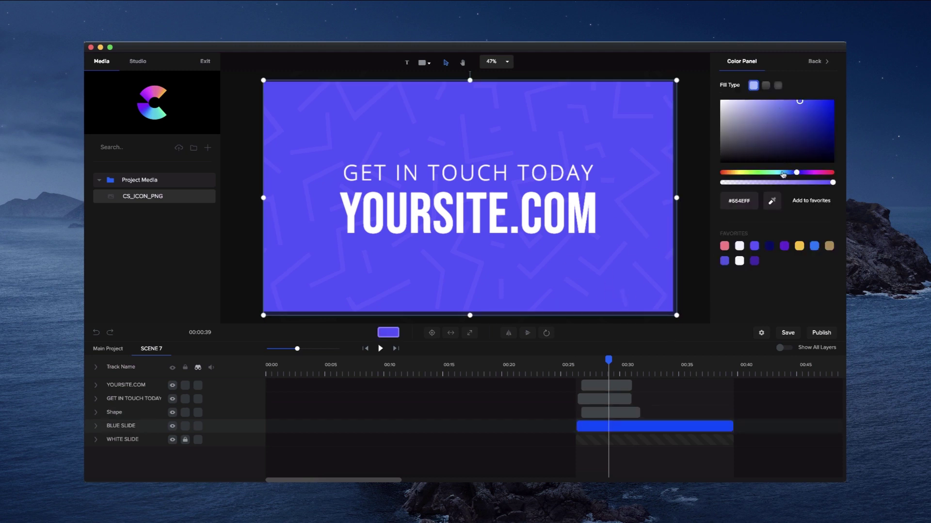
pyautogui.moveTo(756, 177); pyautogui.dragTo(831, 173)
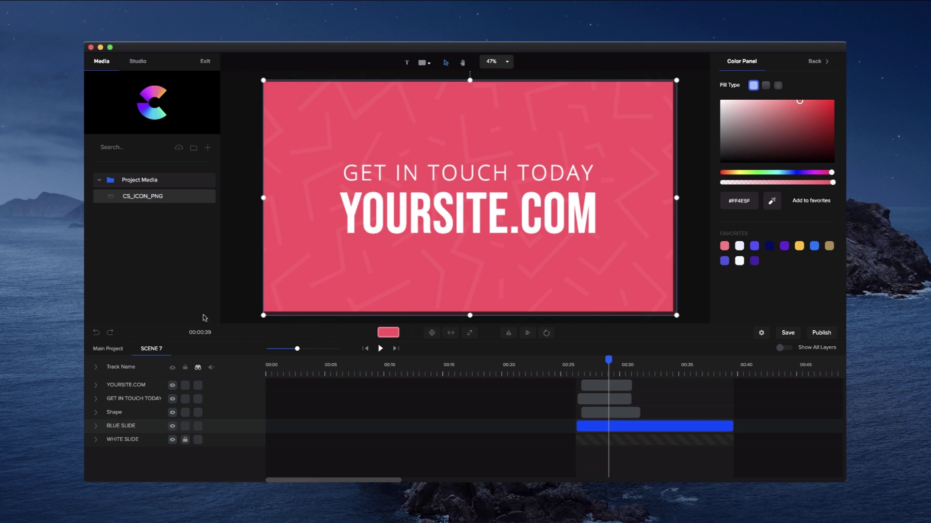
pyautogui.click(120, 350)
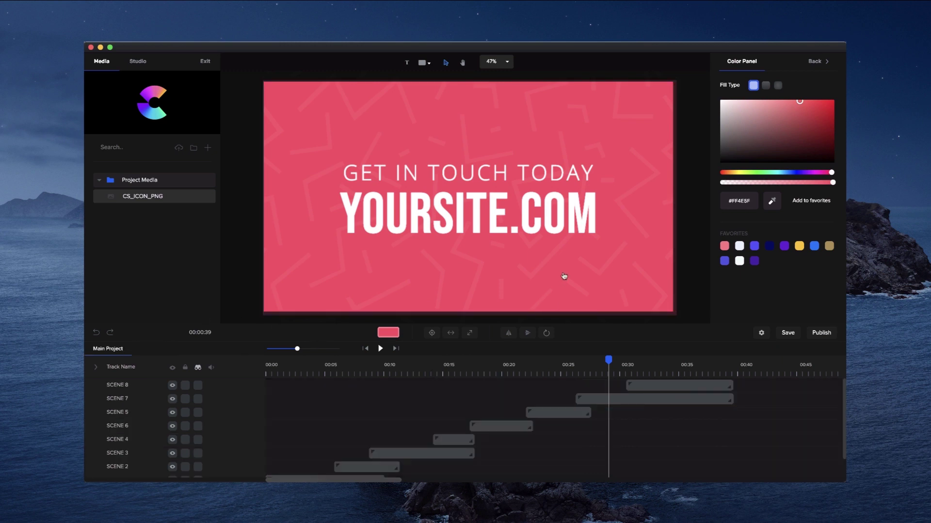
# Replace Scene 8's REPLACE LOGO placeholder with CS_ICON_PNG from Project Media
pyautogui.click(690, 367)
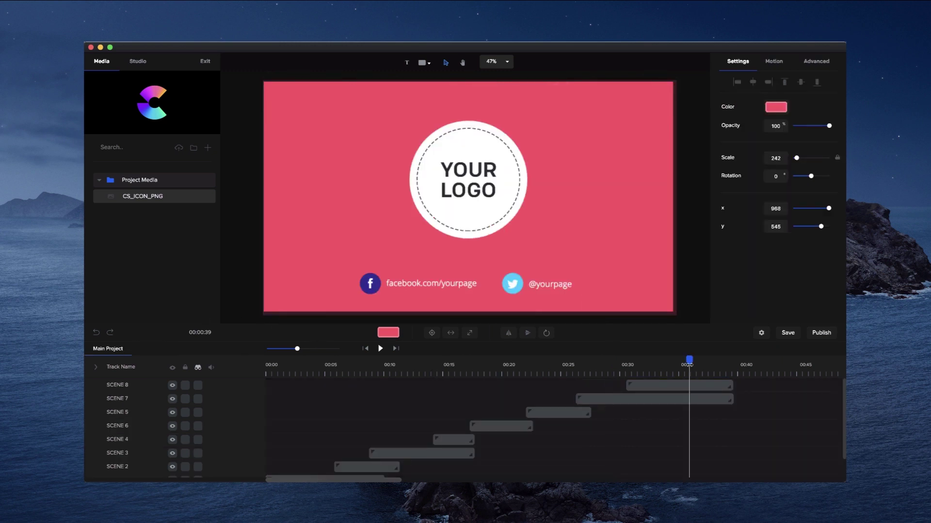
pyautogui.click(492, 206)
pyautogui.doubleClick(492, 206)
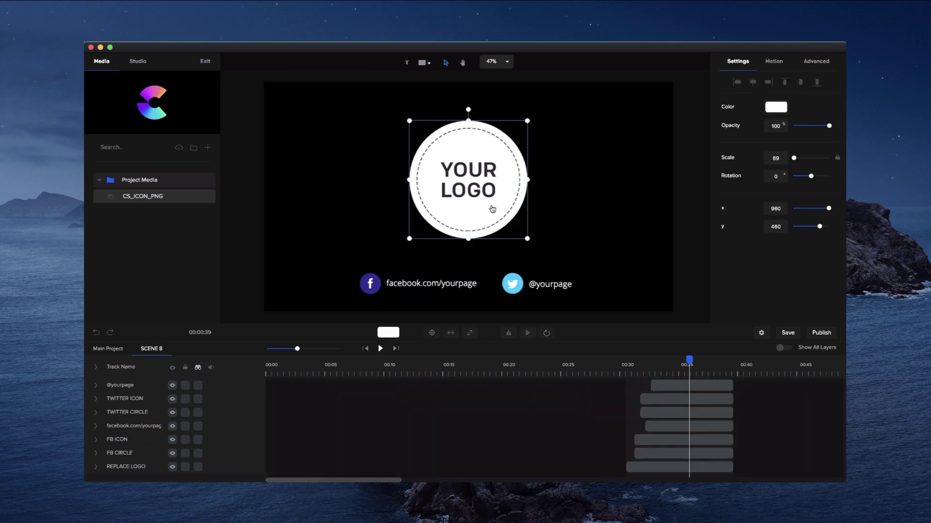
pyautogui.click(489, 194)
pyautogui.click(395, 337)
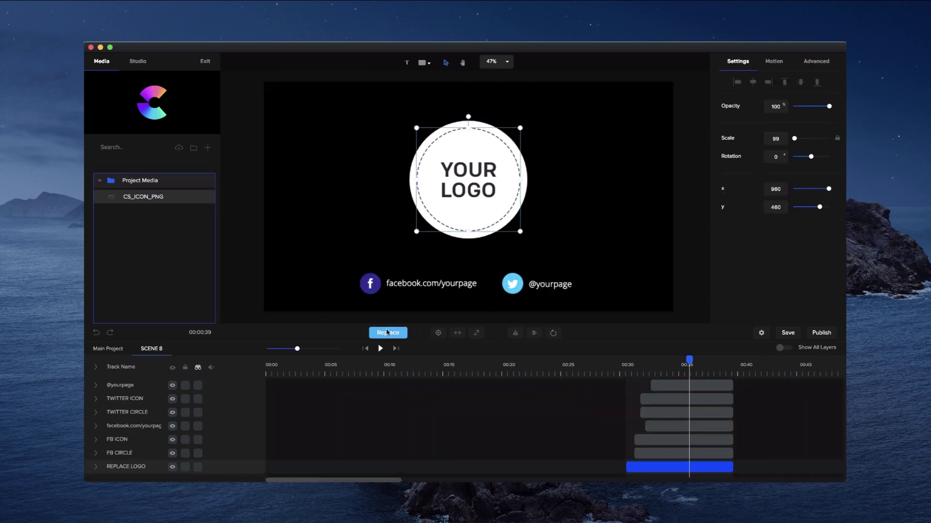
pyautogui.click(155, 197)
# Re-centre the new C icon logo, then open the MP4 export options from the Main Project
pyautogui.moveTo(459, 200); pyautogui.dragTo(454, 198)
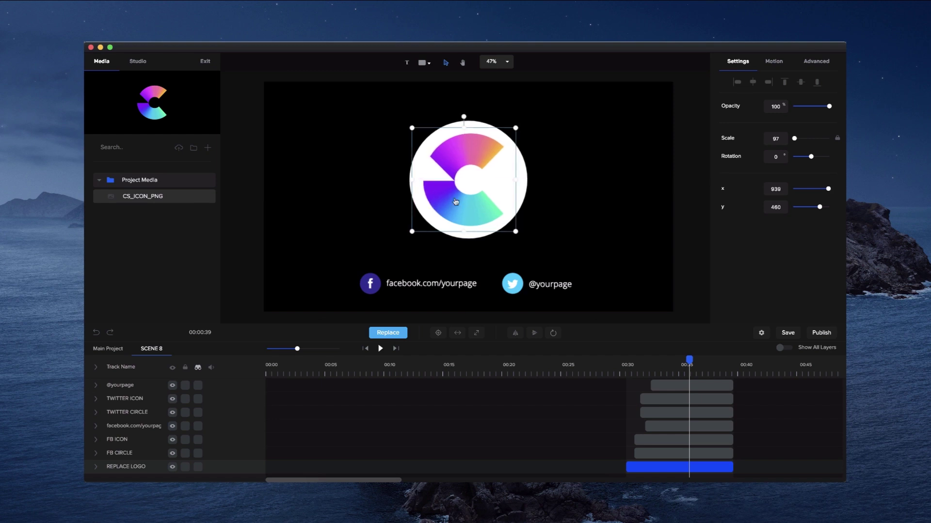
pyautogui.click(107, 348)
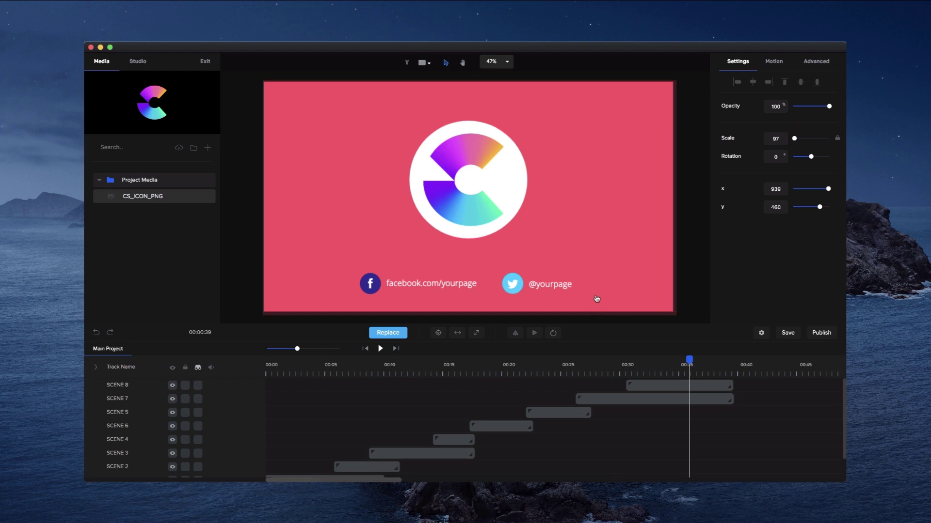
pyautogui.click(824, 336)
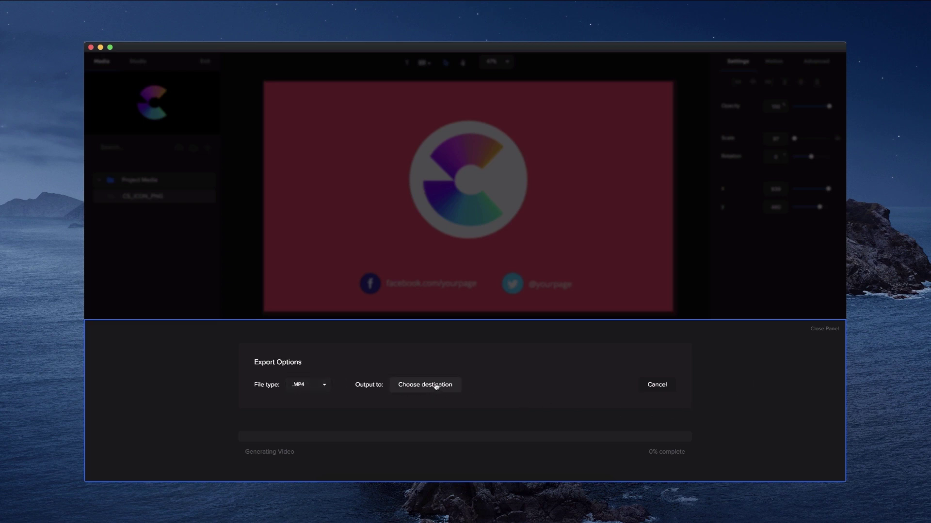
# Set the export destination to the Desktop with the file name 'welcome'
pyautogui.click(436, 385)
pyautogui.click(360, 116)
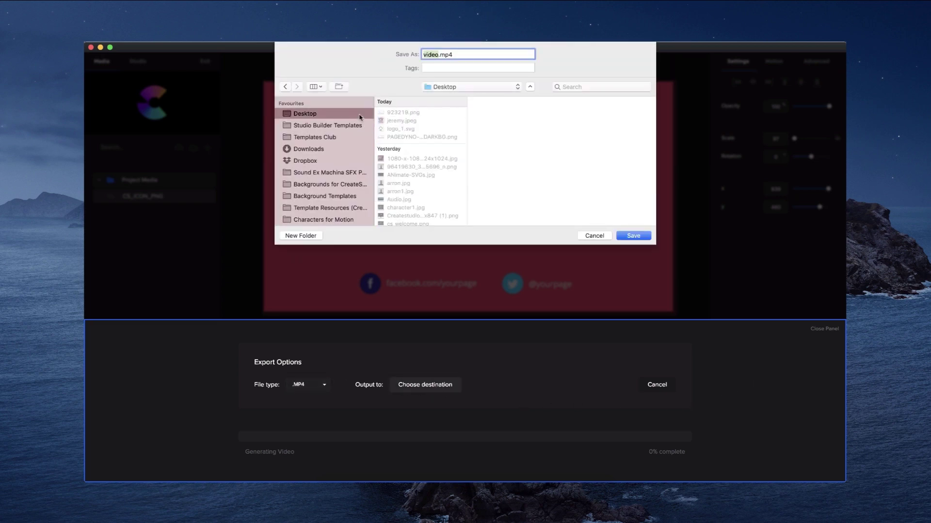
pyautogui.write('welcome')
pyautogui.click(645, 236)
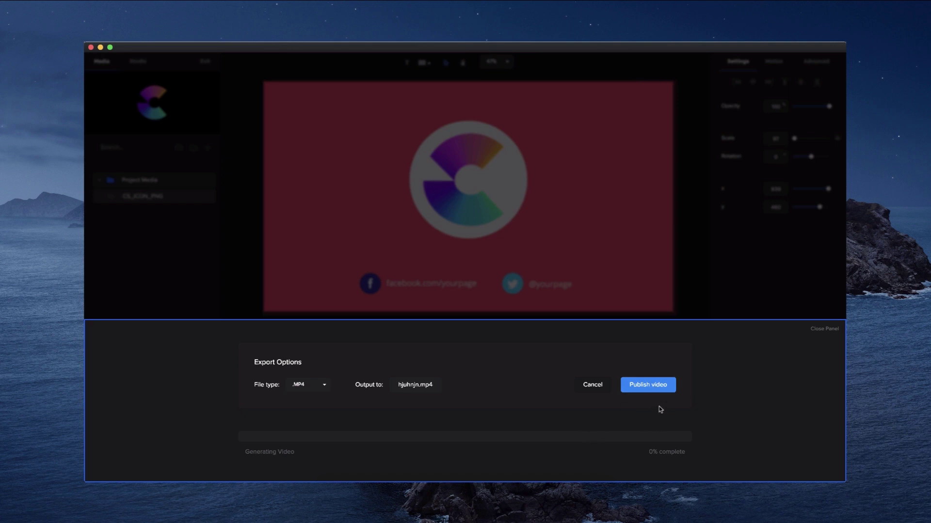
pyautogui.click(593, 388)
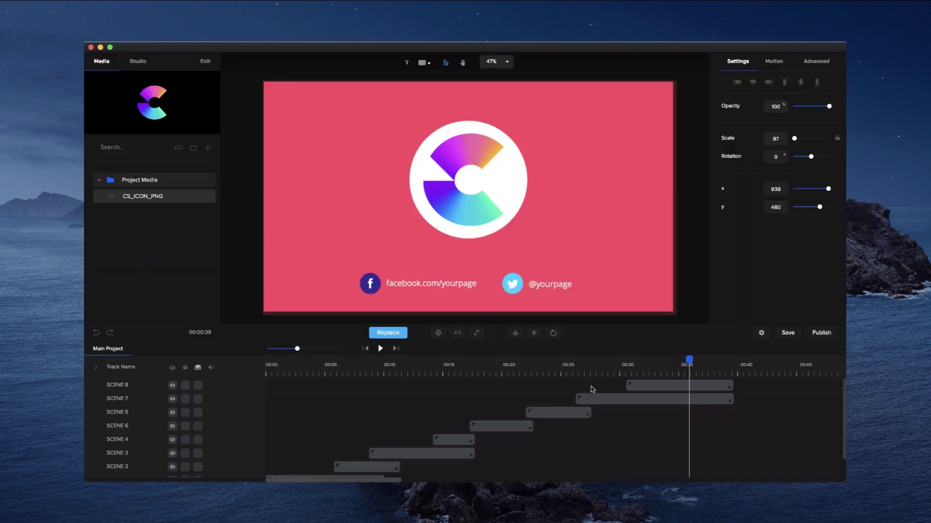
pyautogui.scroll(-2, 614, 252)
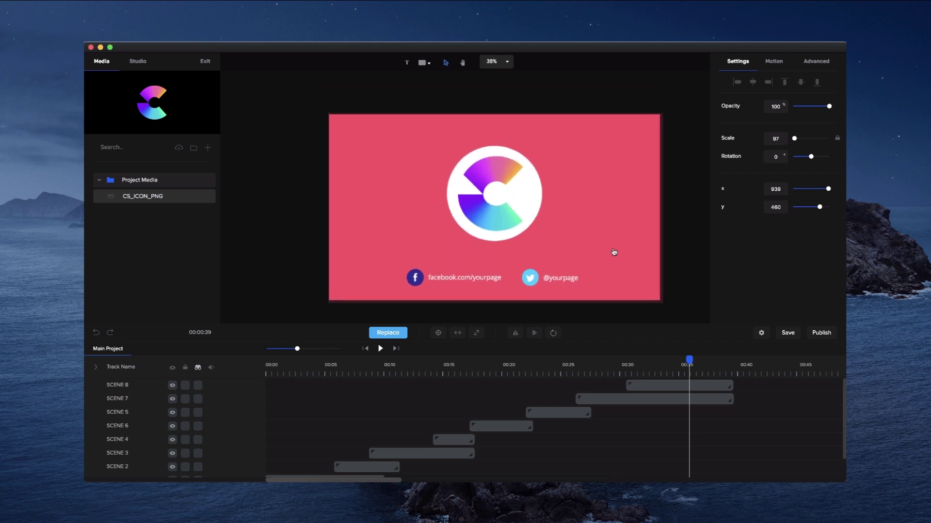
pyautogui.scroll(1, 614, 252)
pyautogui.click(463, 63)
pyautogui.moveTo(460, 94); pyautogui.dragTo(454, 89)
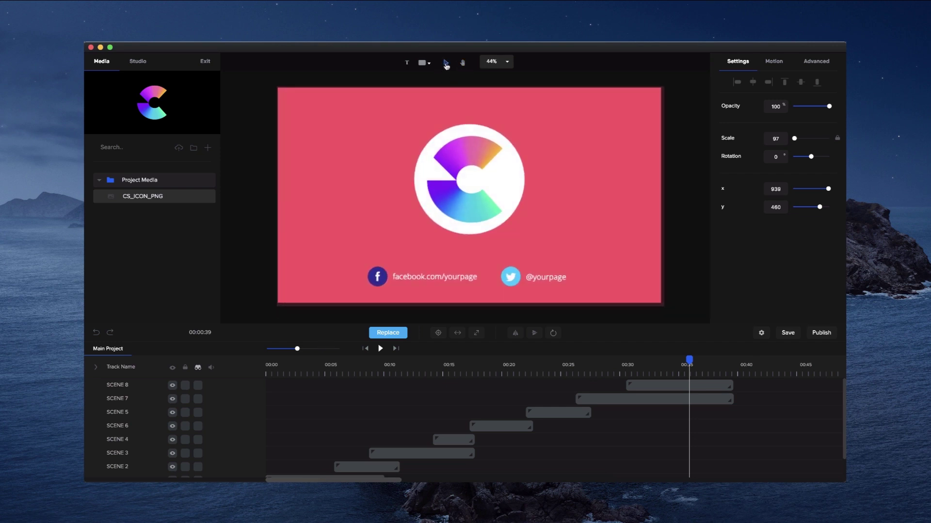